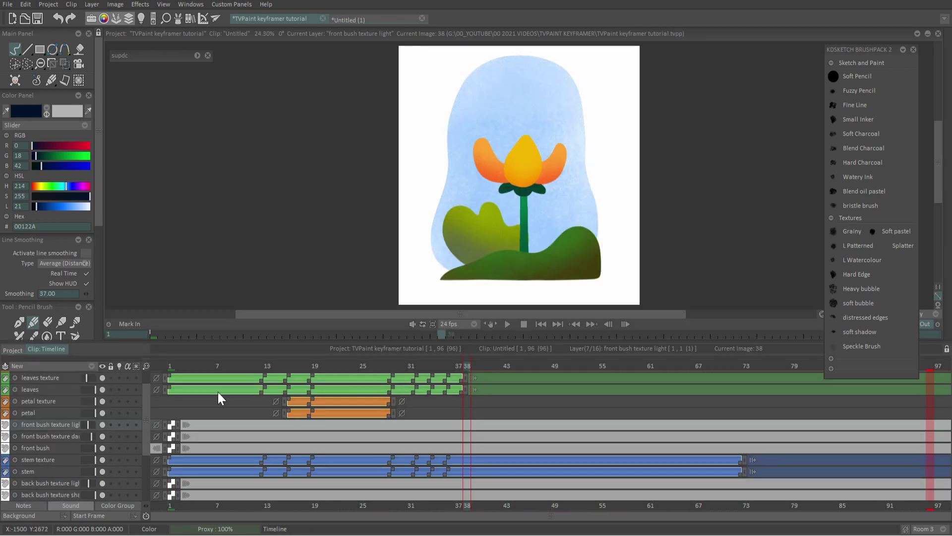
Step: Create a new animation layer at frame 1 below the petal layer and name it pollen
click(169, 368)
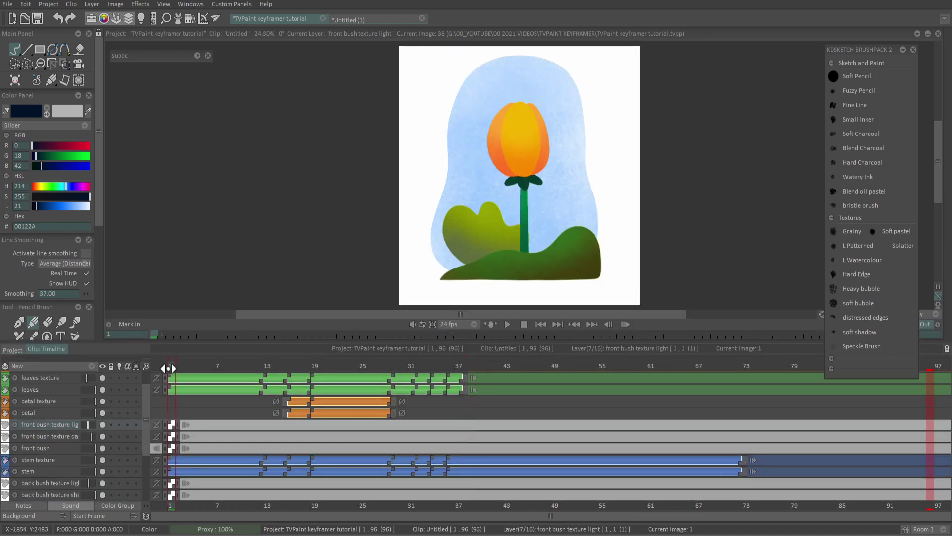
click(63, 365)
click(88, 365)
double_click(40, 425)
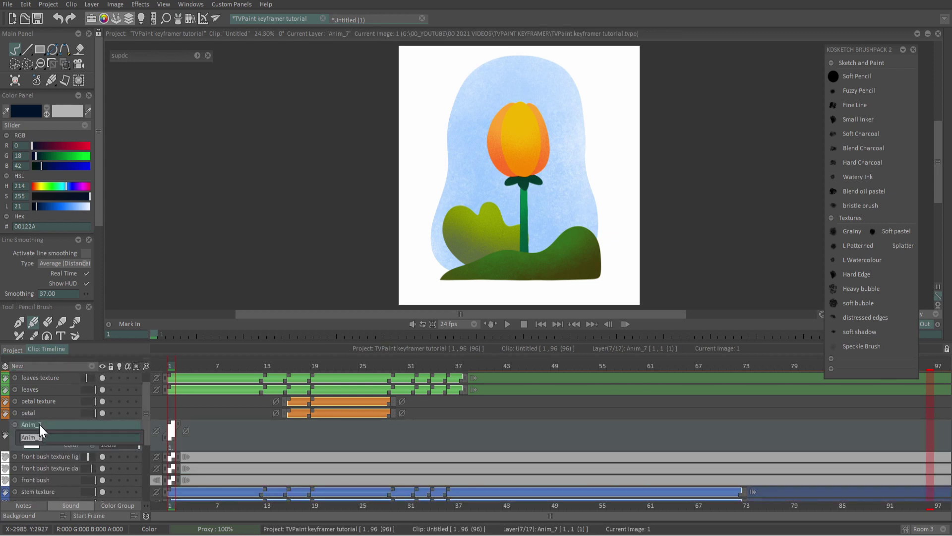
text(pollen)
key(Return)
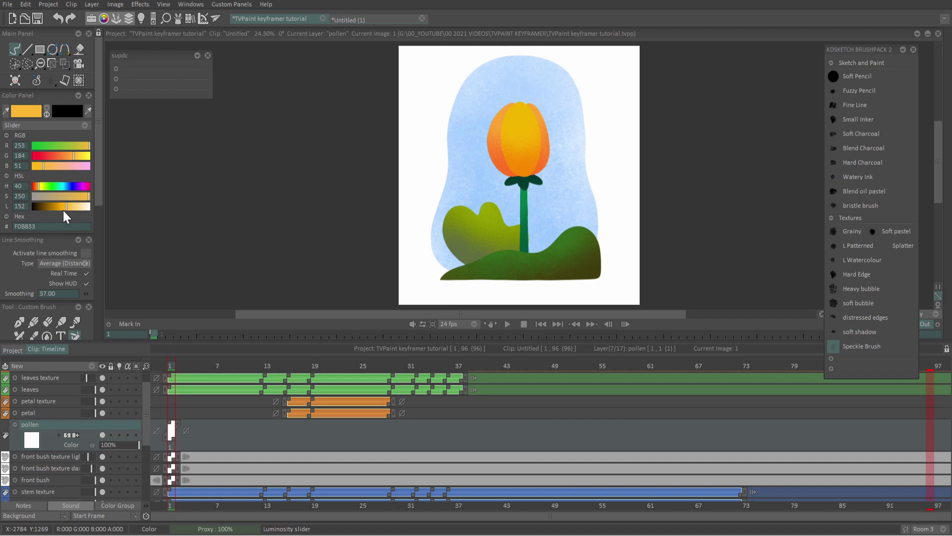
Step: Set the paint colour to orange FDB21B, choose the Speckle Brush, and collapse the Textures brush group
drag(63, 206, 64, 207)
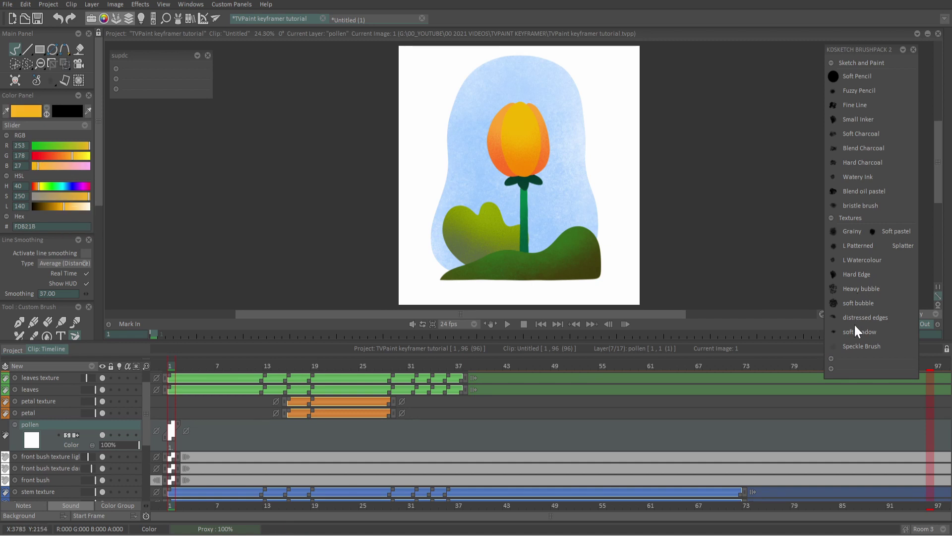
click(835, 344)
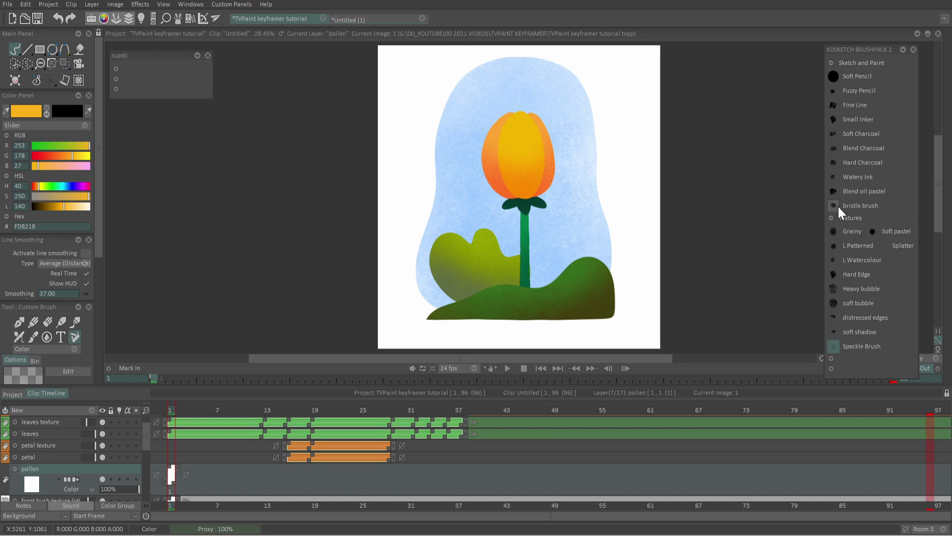
click(832, 218)
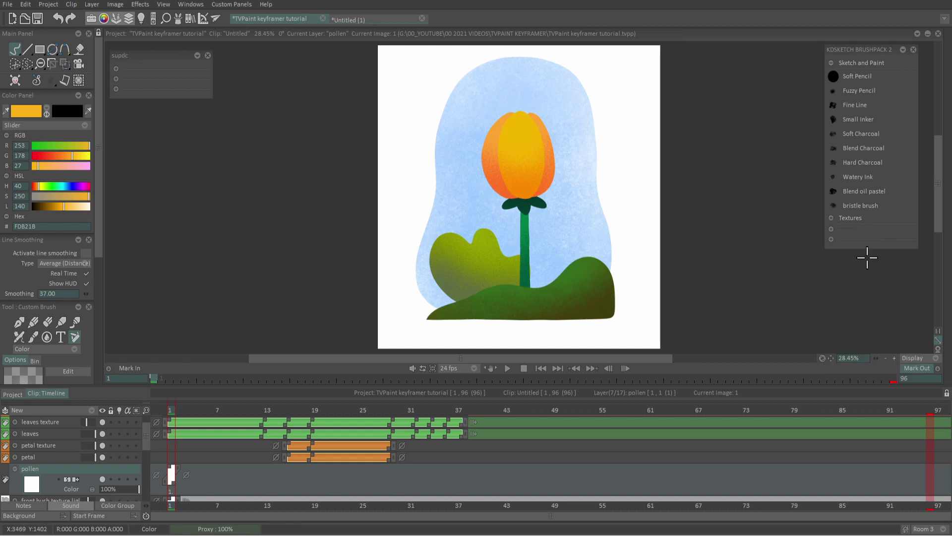
drag(876, 357, 903, 360)
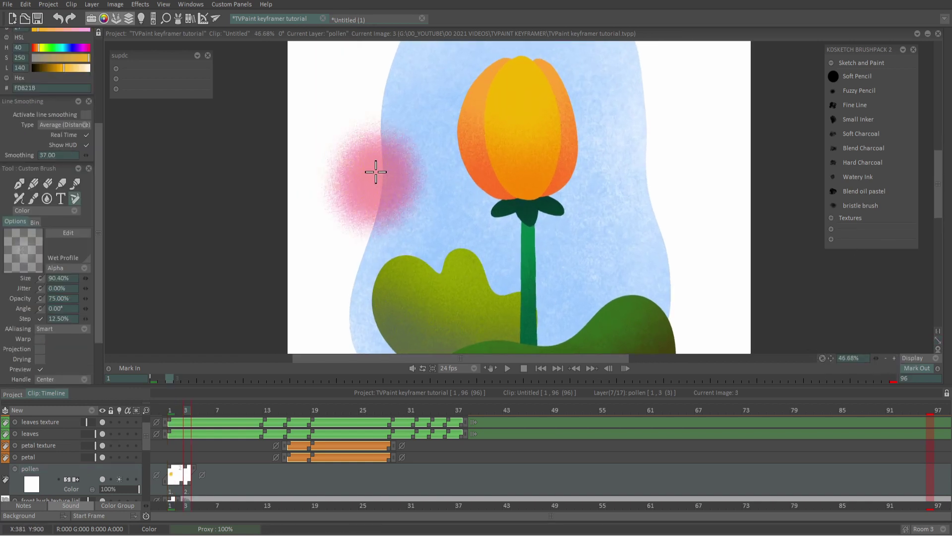
Step: Paint the soft orange pollen ball on frame 3 and again on a new drawing at frame 5 of the pollen layer
mouse_move(376, 172)
mouse_down()
mouse_move(373, 183)
mouse_move(370, 170)
mouse_move(382, 169)
mouse_up()
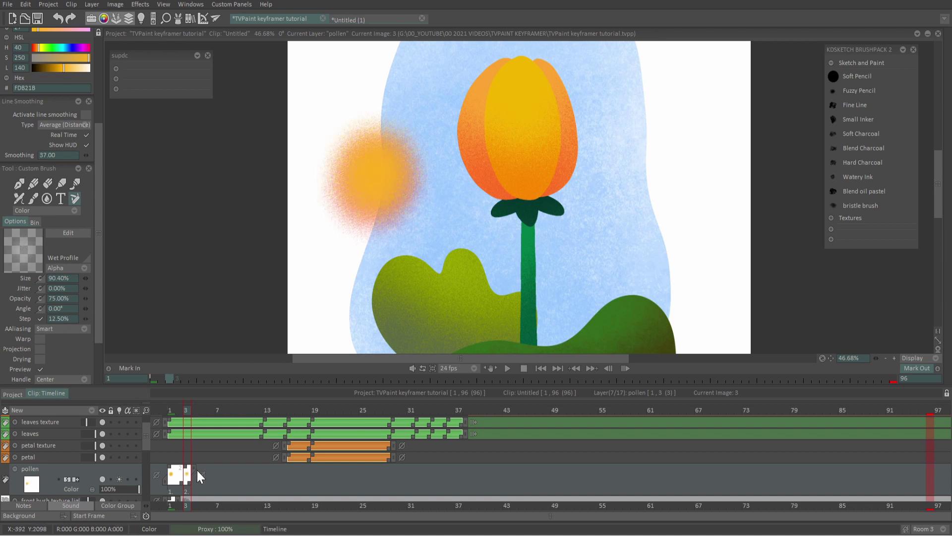
drag(191, 407, 203, 410)
key(Insert)
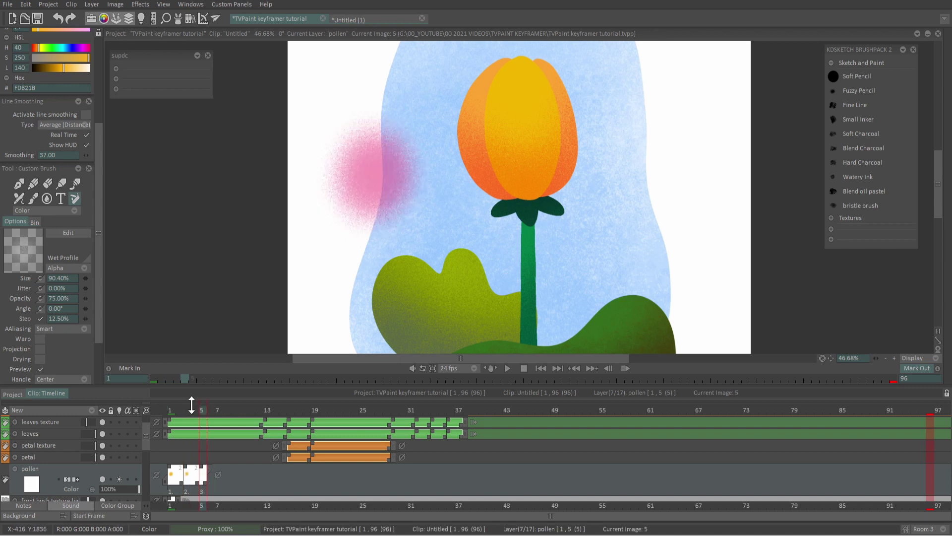
mouse_move(380, 170)
mouse_down()
mouse_move(372, 166)
mouse_move(371, 179)
mouse_move(385, 159)
mouse_move(364, 191)
mouse_move(372, 164)
mouse_move(368, 187)
mouse_up()
Step: Extend the exposure of the three pollen drawings to three frames each
click(218, 475)
click(234, 481)
mouse_move(192, 416)
mouse_down()
mouse_move(229, 417)
mouse_move(193, 417)
mouse_up()
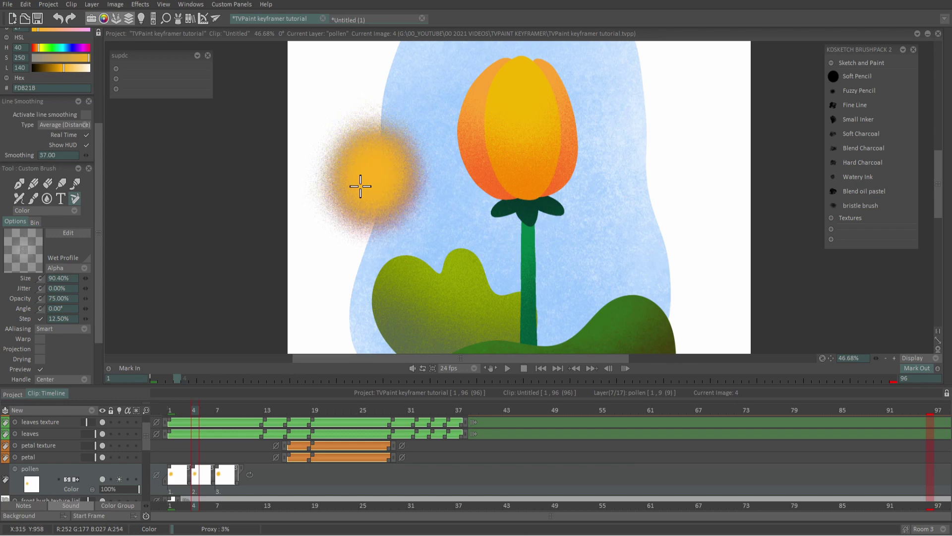
Step: Set the pollen layer's post behaviour to Loop and play the animation to preview it
click(250, 475)
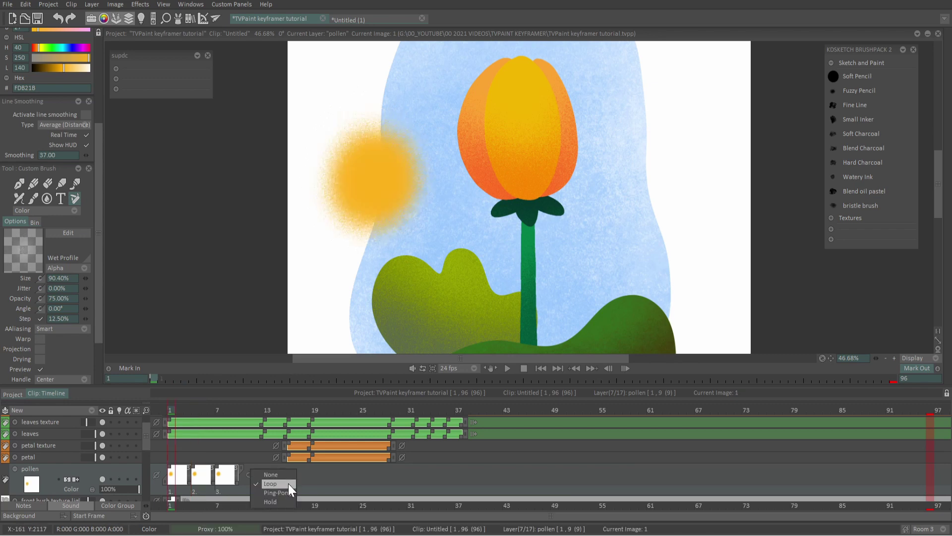
click(289, 483)
click(504, 370)
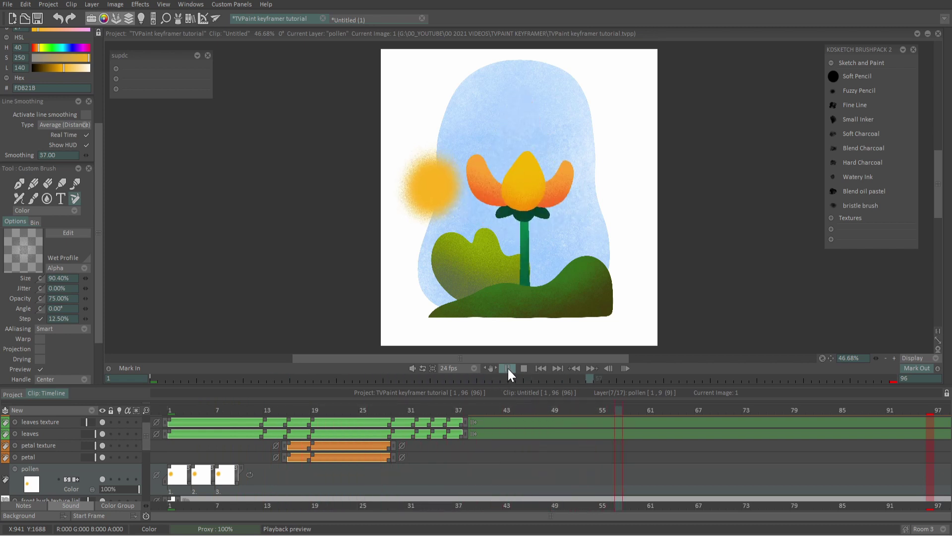
click(507, 368)
Step: Add a new animation layer above pollen, make it span frames 30 to 96, and save the project
drag(326, 437, 380, 440)
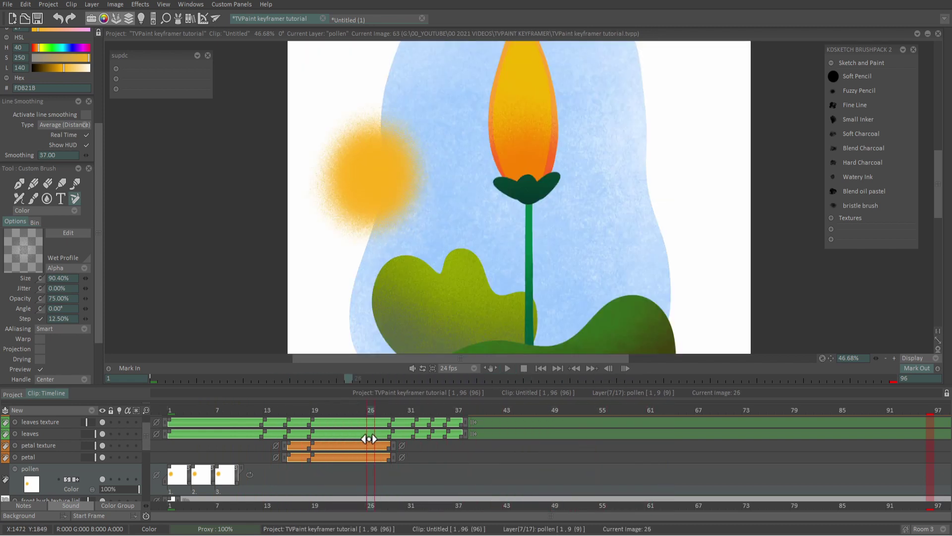
click(68, 410)
click(97, 411)
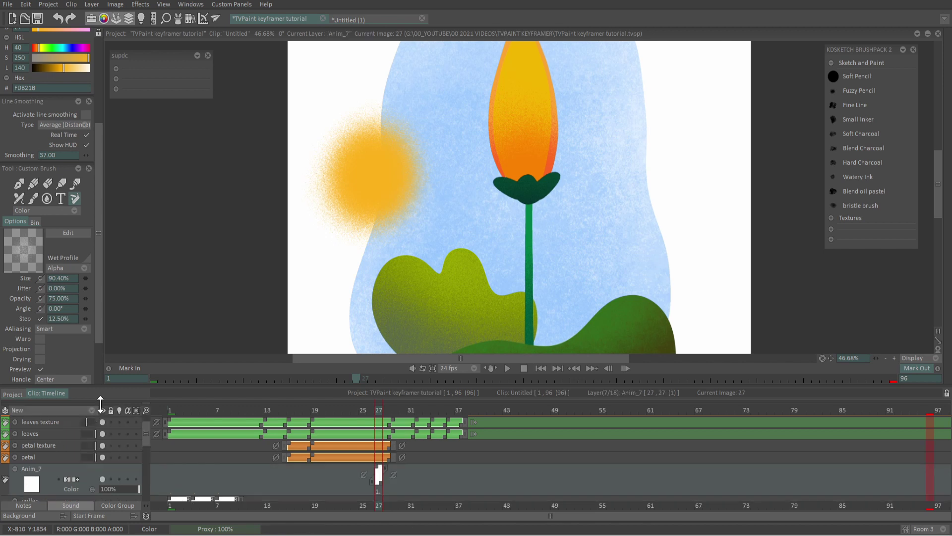
drag(384, 412, 402, 413)
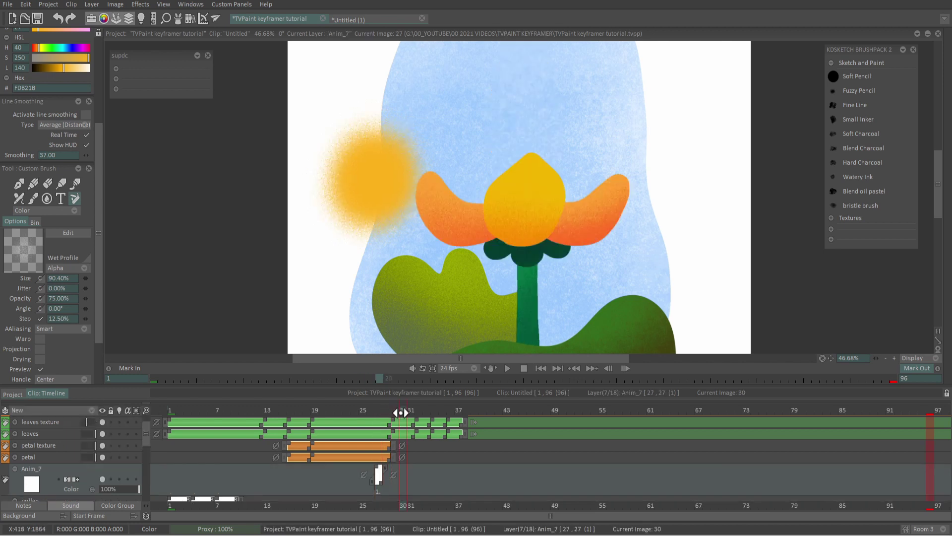
drag(382, 478, 925, 480)
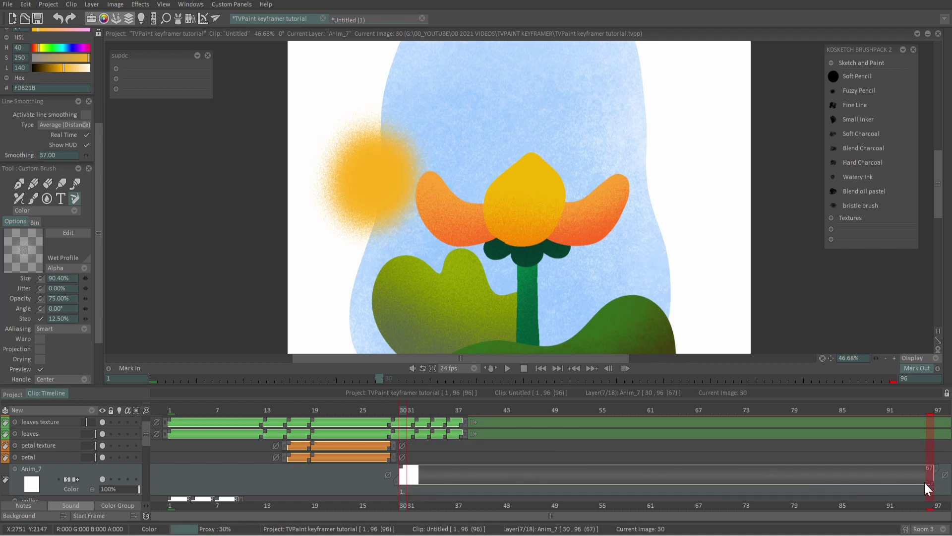
scroll(226, 468, down, 3)
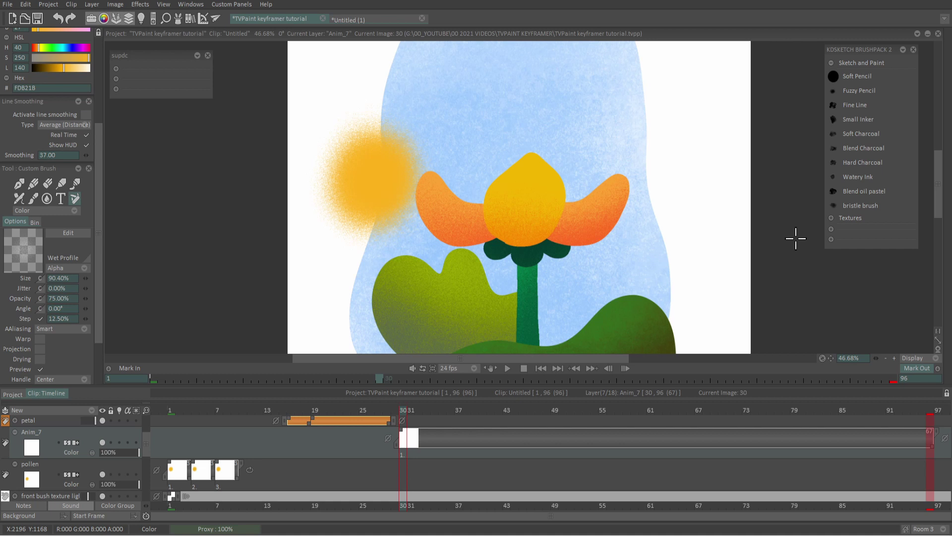
key(ctrl+s)
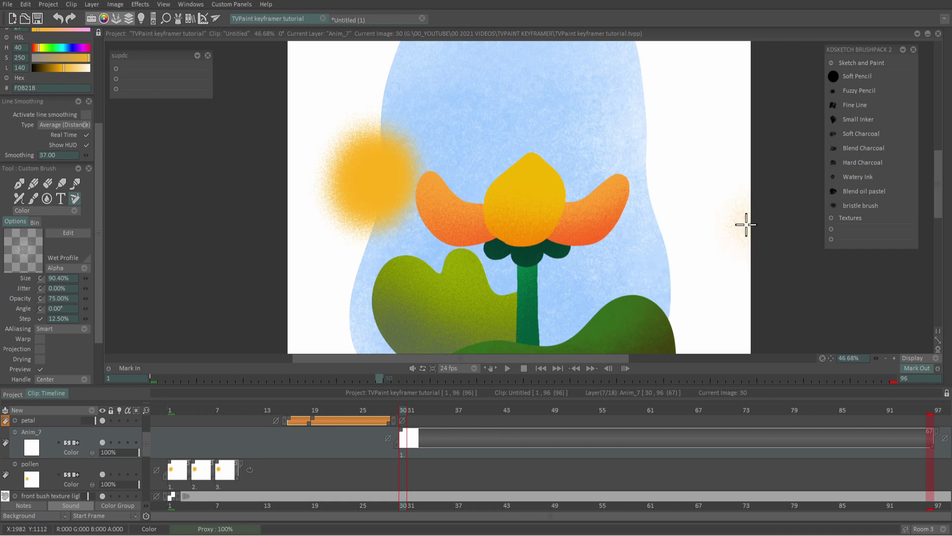
Step: Open the FX Stack for the new layer and add the KeyFramer motion effect
click(178, 18)
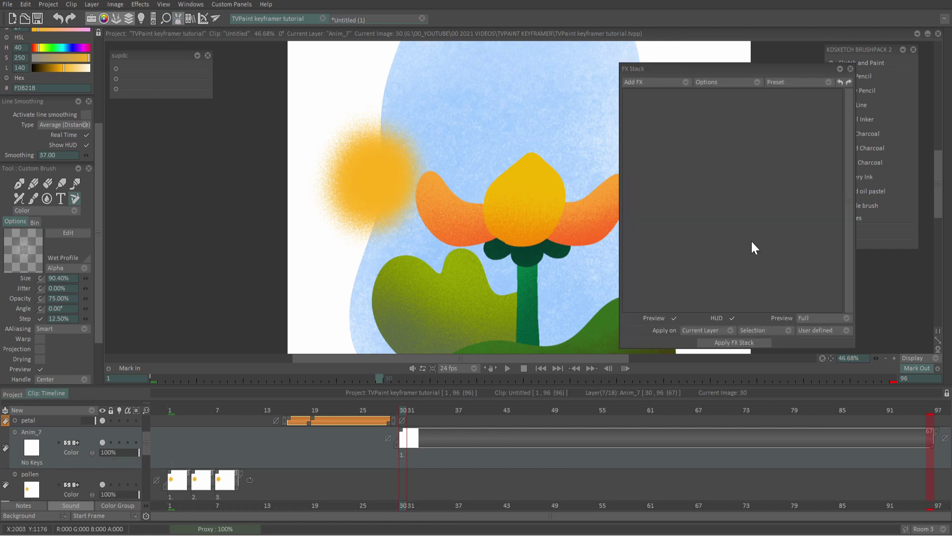
click(678, 77)
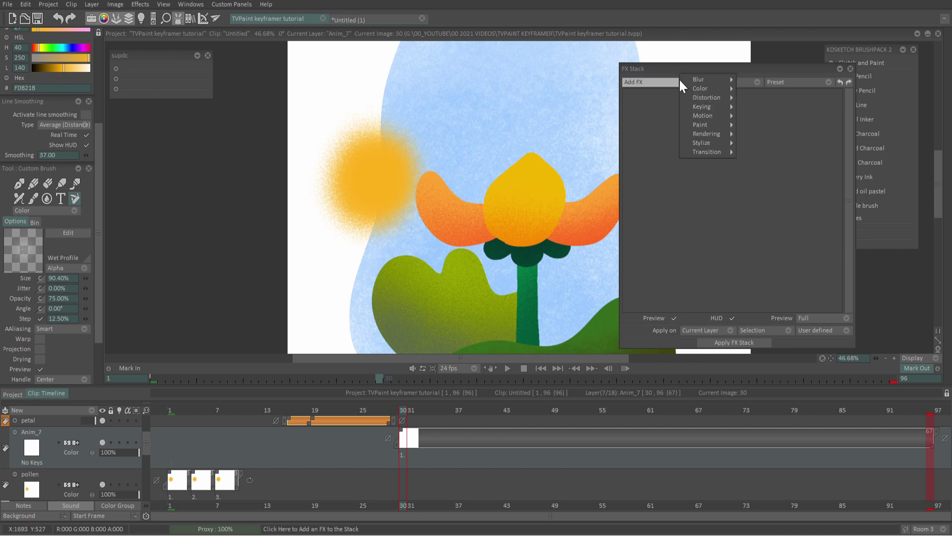
mouse_move(712, 115)
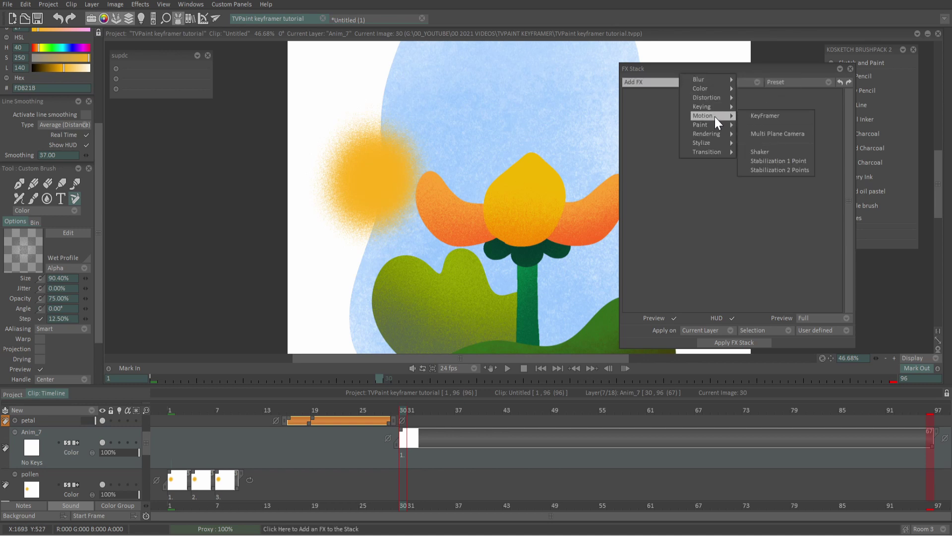
click(798, 114)
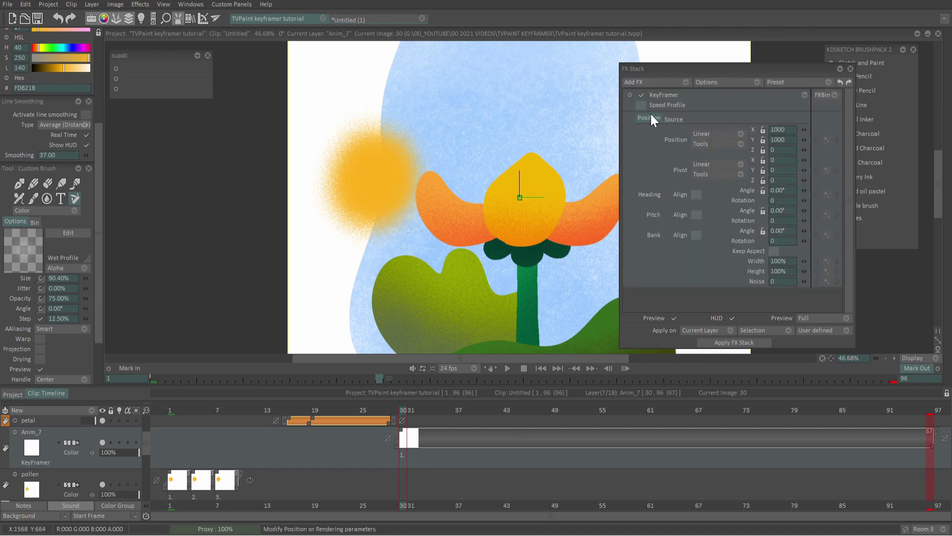
Step: Set the KeyFramer's source to the pollen layer and review the other source choices
click(678, 118)
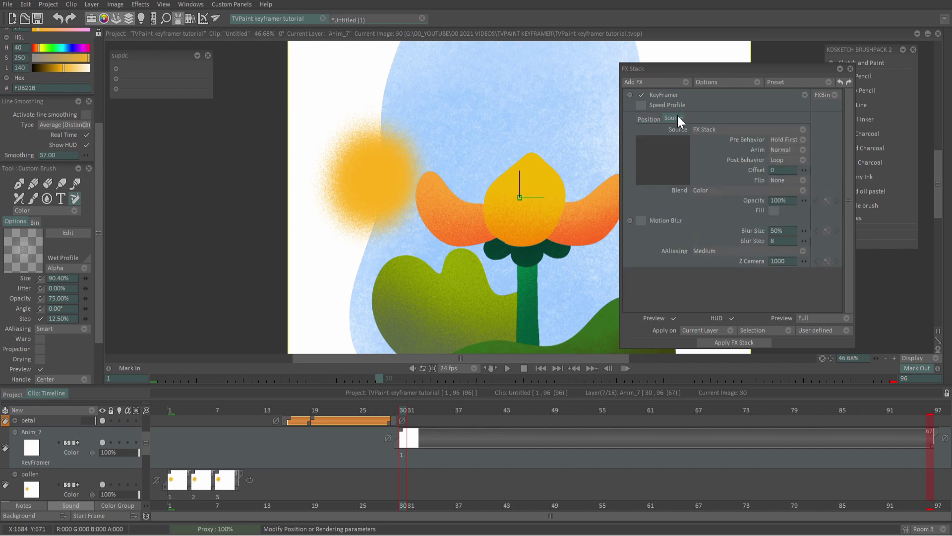
click(717, 128)
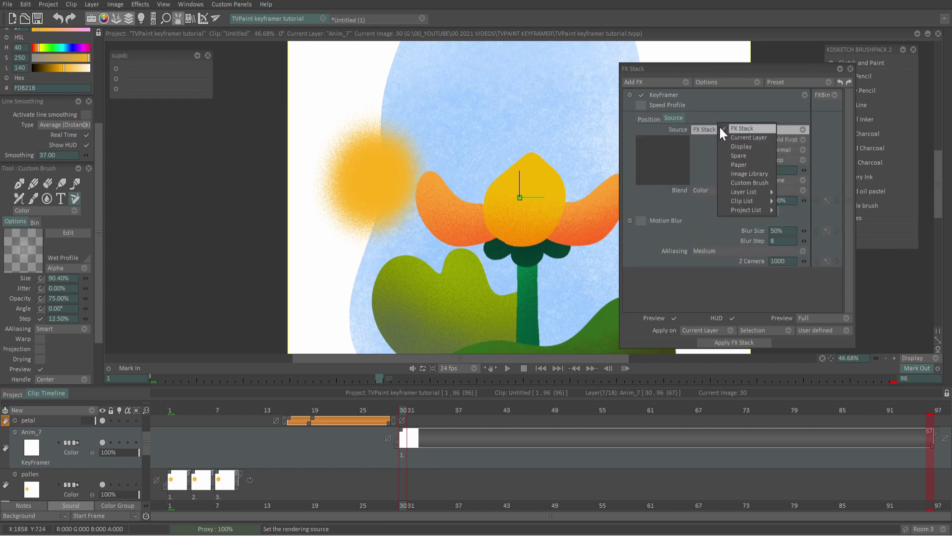
mouse_move(756, 192)
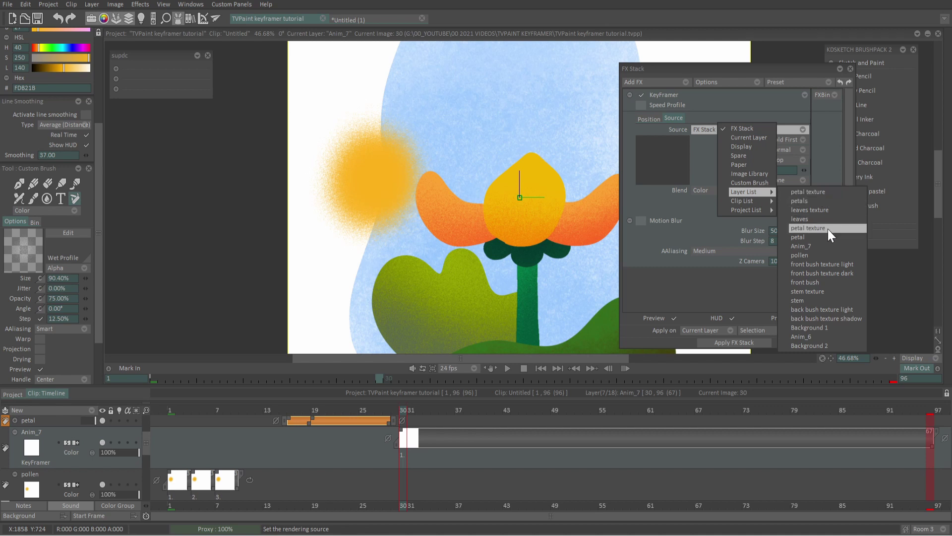
click(826, 255)
click(752, 130)
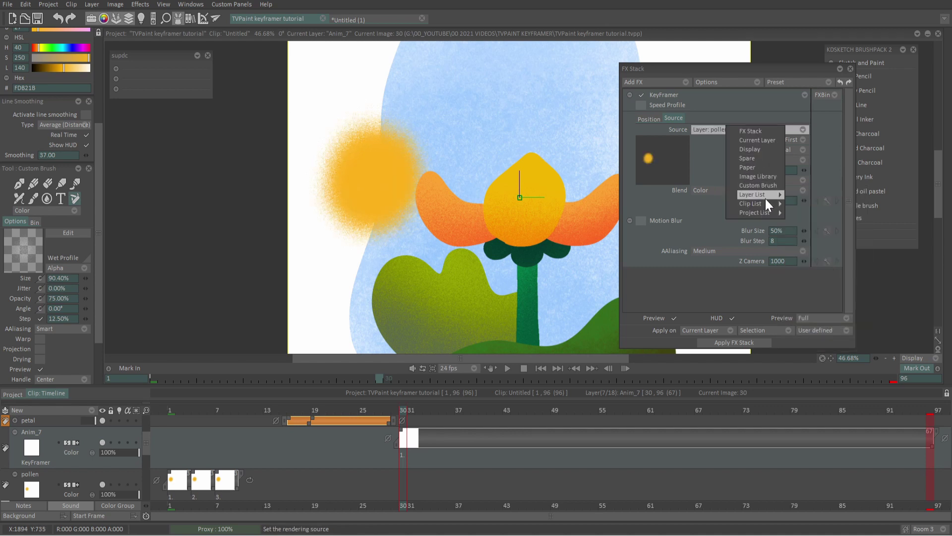
mouse_move(776, 214)
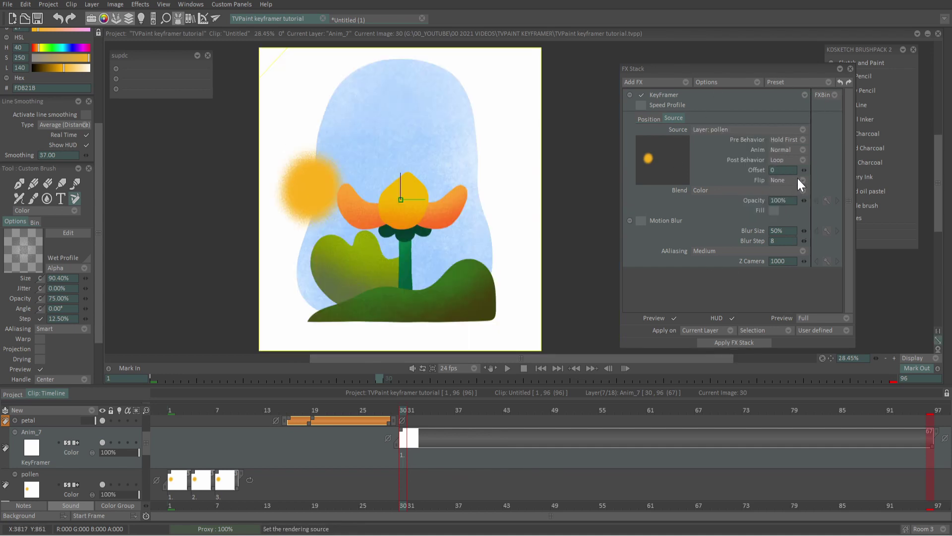
Step: Flip the KeyFramer source horizontally and reduce its opacity to 82%
click(799, 180)
click(825, 187)
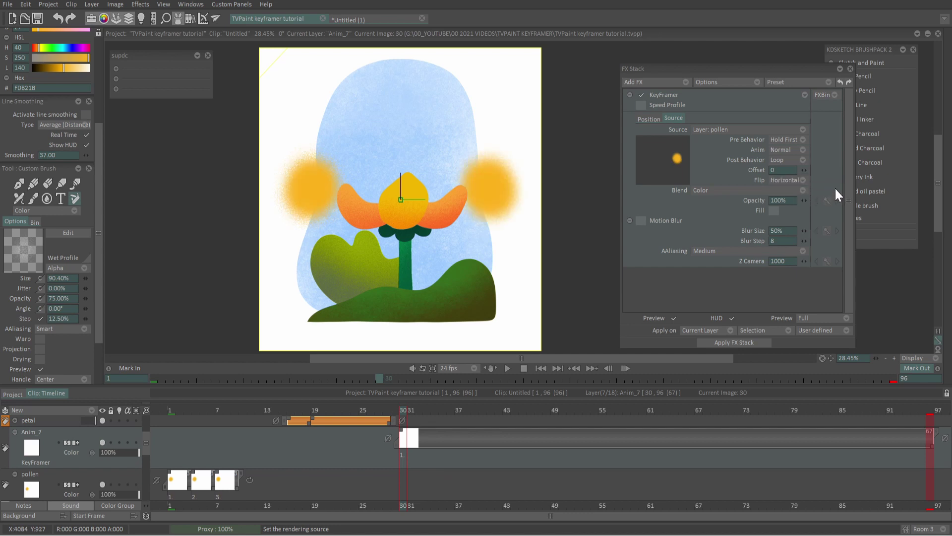
drag(804, 200, 794, 201)
drag(739, 213, 799, 204)
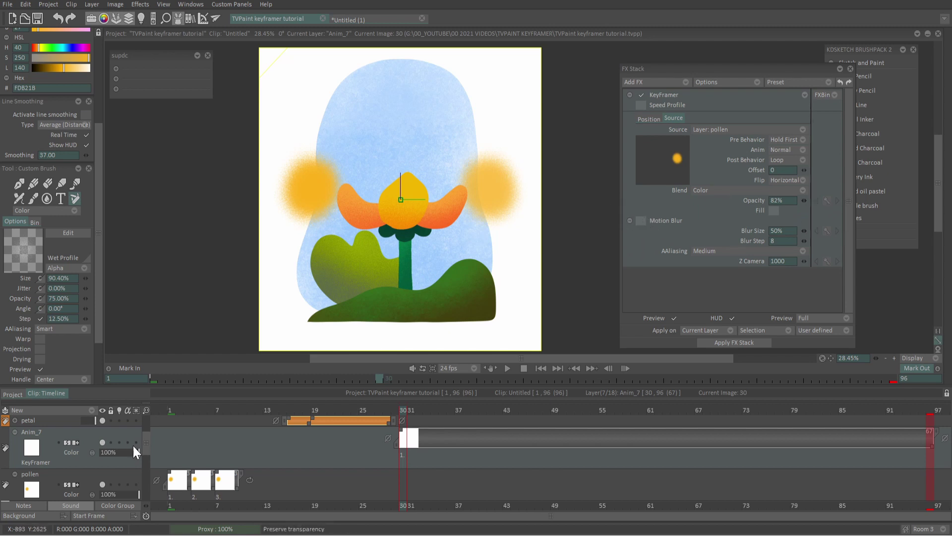
Step: Hide the original pollen layer, then re-enable the FX preview after switching to the Untitled (1) project and back
click(102, 484)
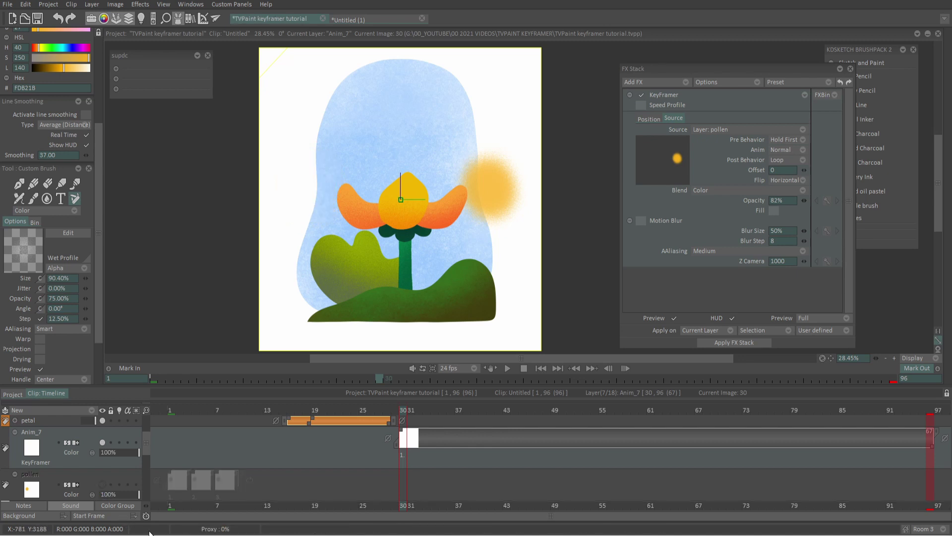
click(396, 19)
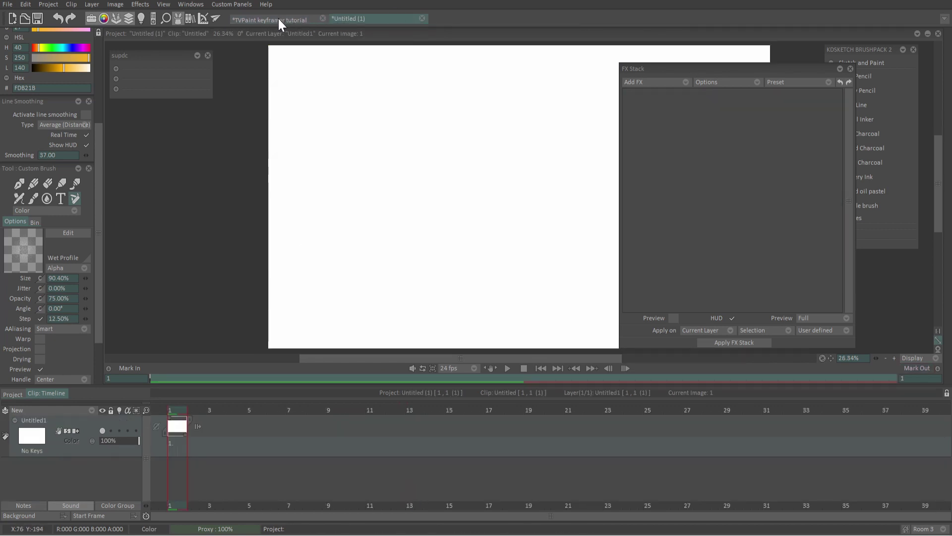
click(278, 19)
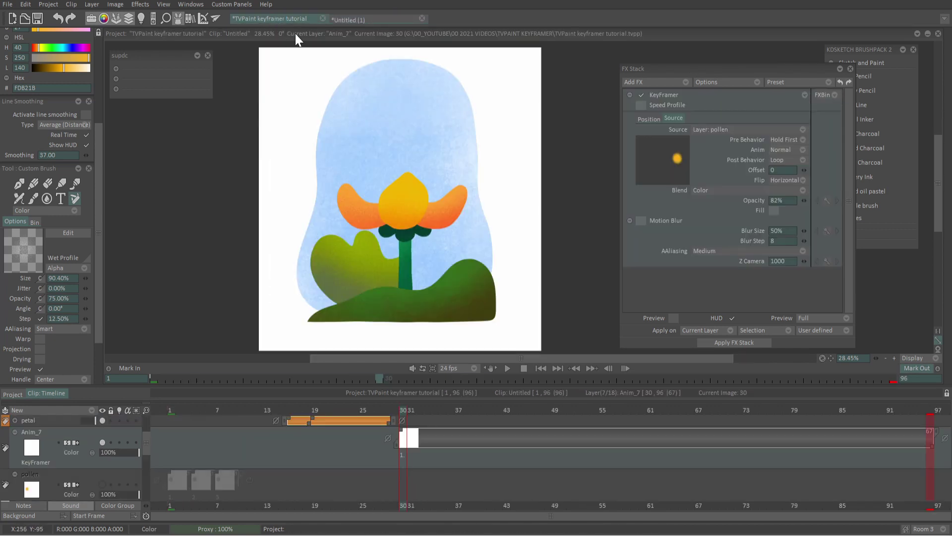
click(674, 317)
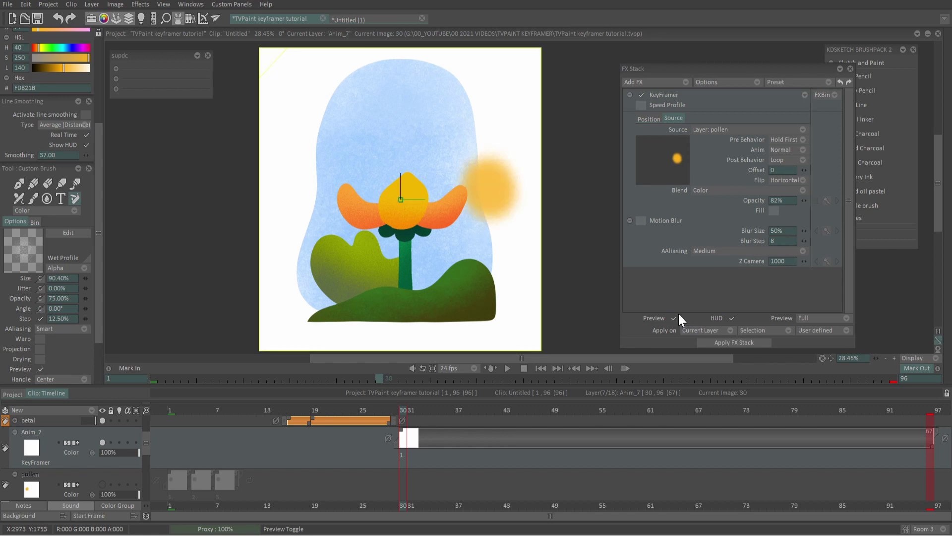
Step: Reposition the KeyFramer pollen source up and to the left, to about X 775 and Y 824
click(647, 118)
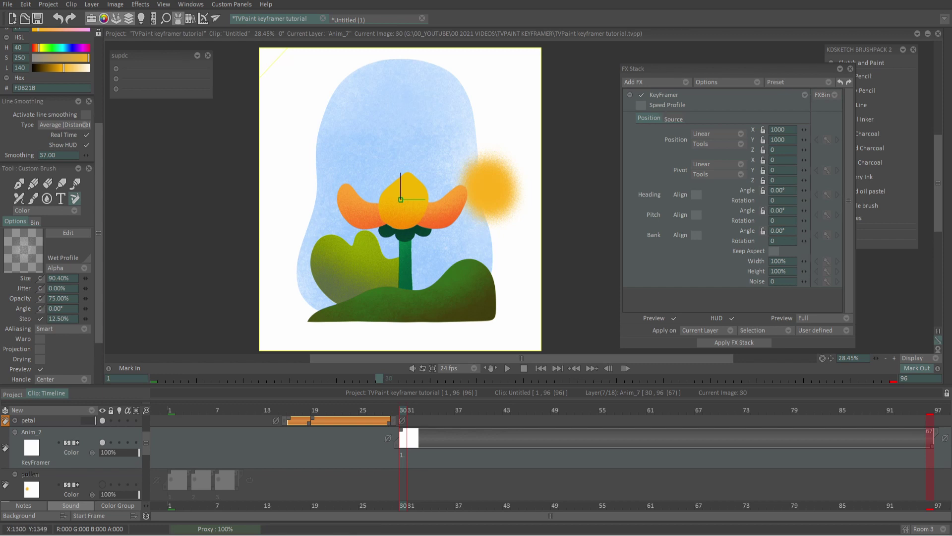
drag(401, 200, 379, 180)
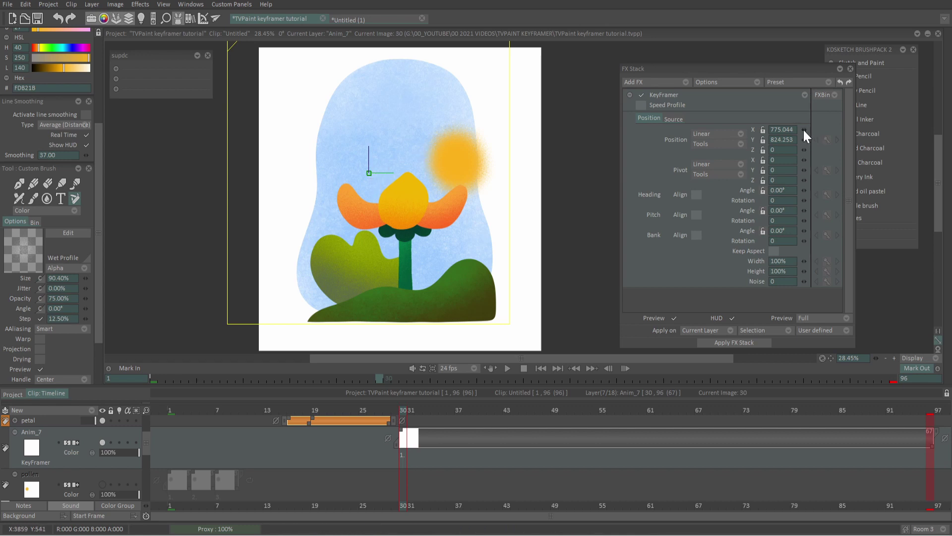
Step: Set the pollen's position to about X 873, Y 907, Z -124 and its pivot to about X 604, Y -101
drag(913, 125, 919, 123)
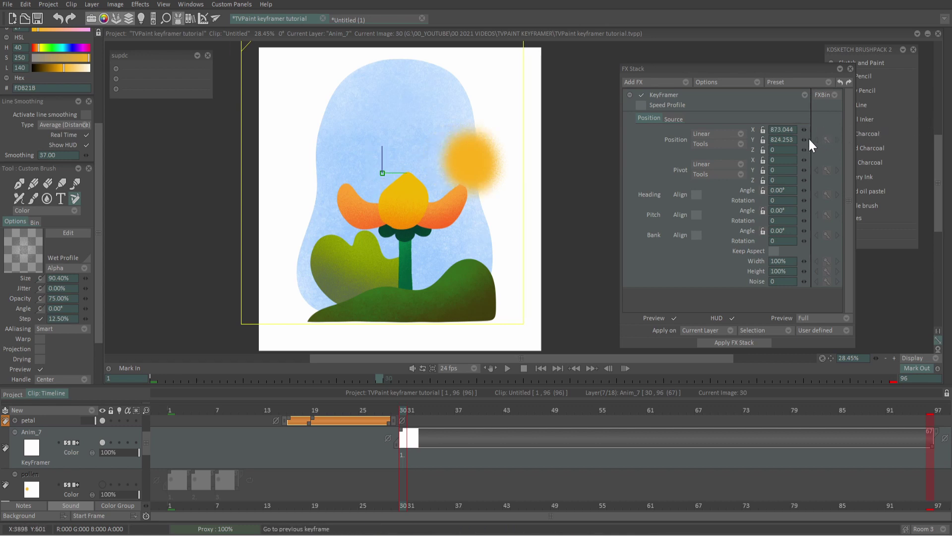
drag(805, 140, 887, 140)
drag(805, 148, 632, 281)
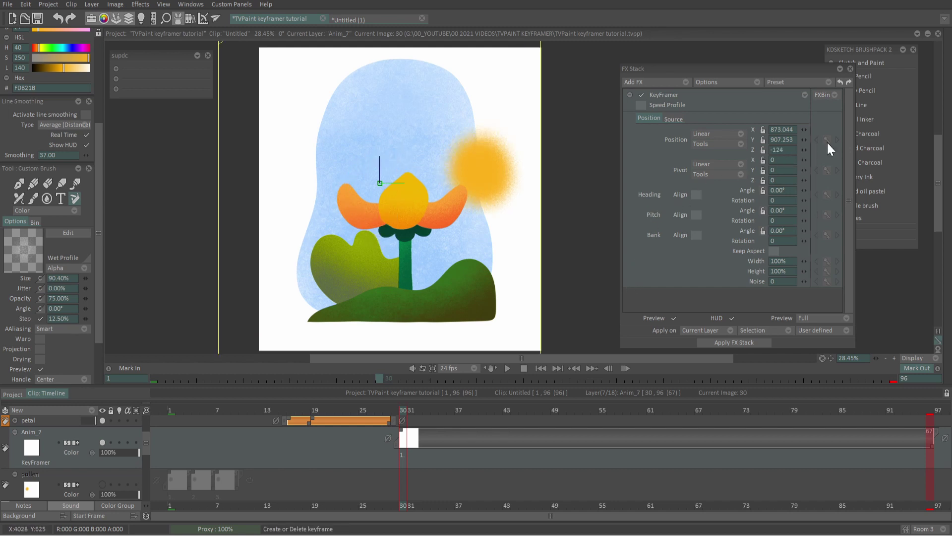
drag(804, 160, 887, 162)
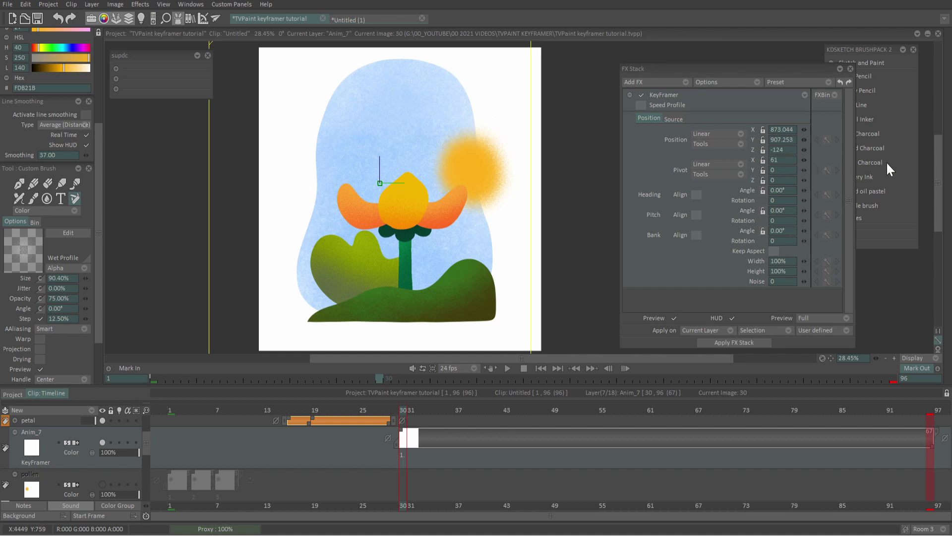
drag(712, 193, 690, 221)
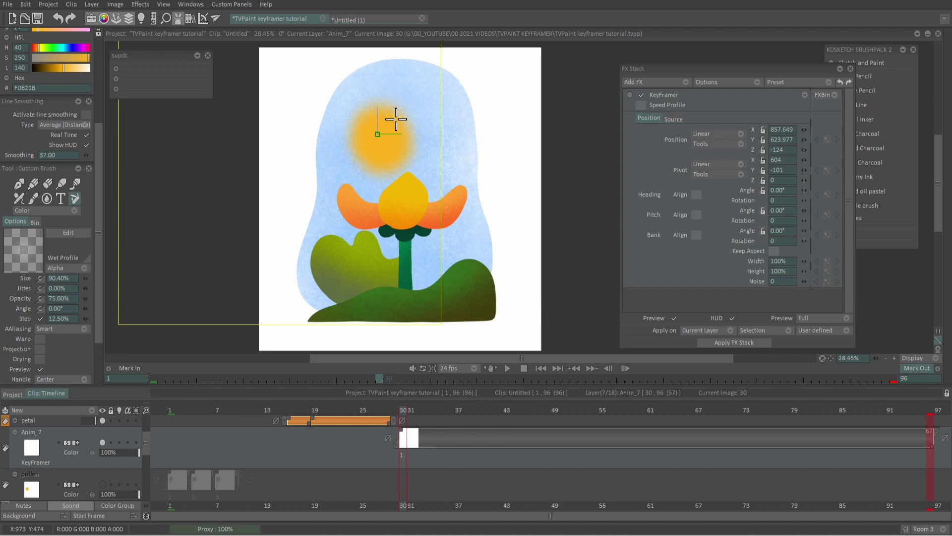
Step: Keyframe the pollen over the flower's centre at frame 30, about X 1005 and Y 1009, at 56% size with its aspect kept
click(774, 250)
drag(377, 134, 400, 200)
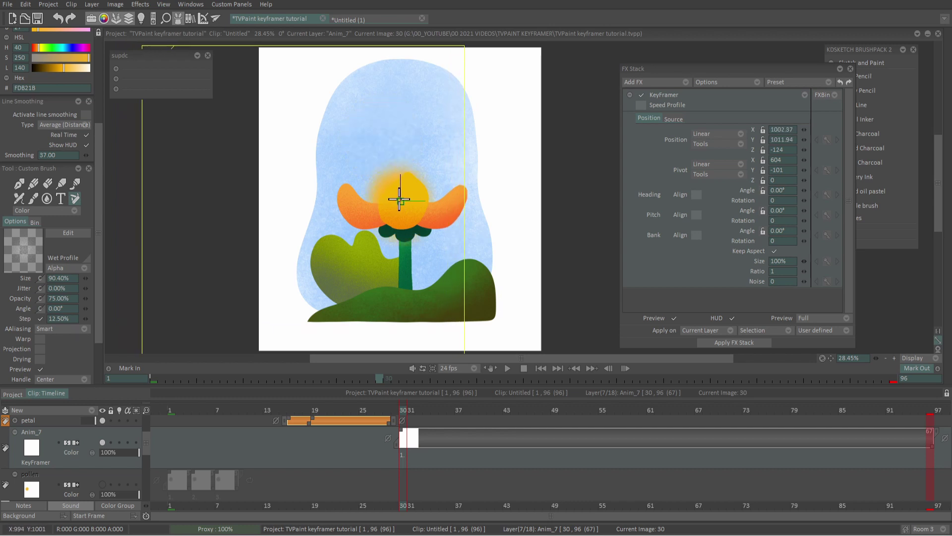
click(825, 140)
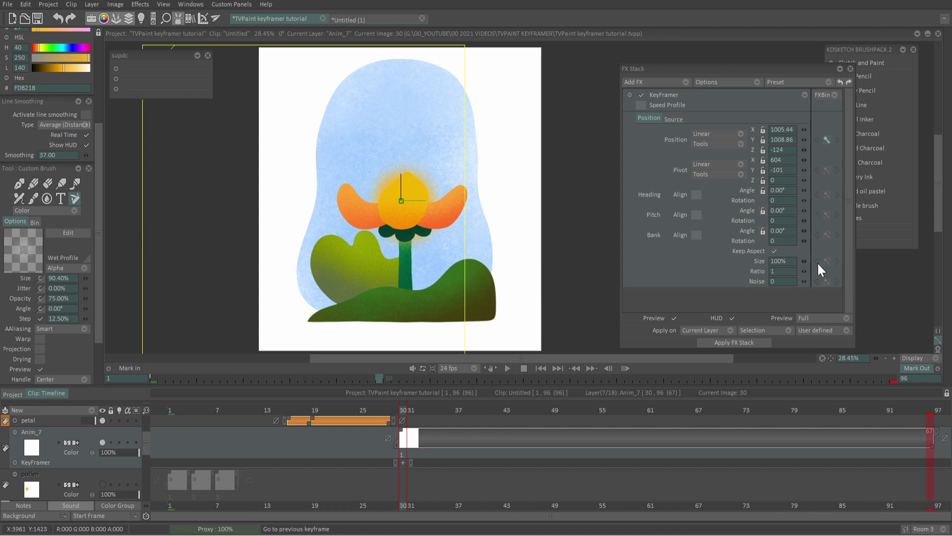
drag(805, 261, 778, 267)
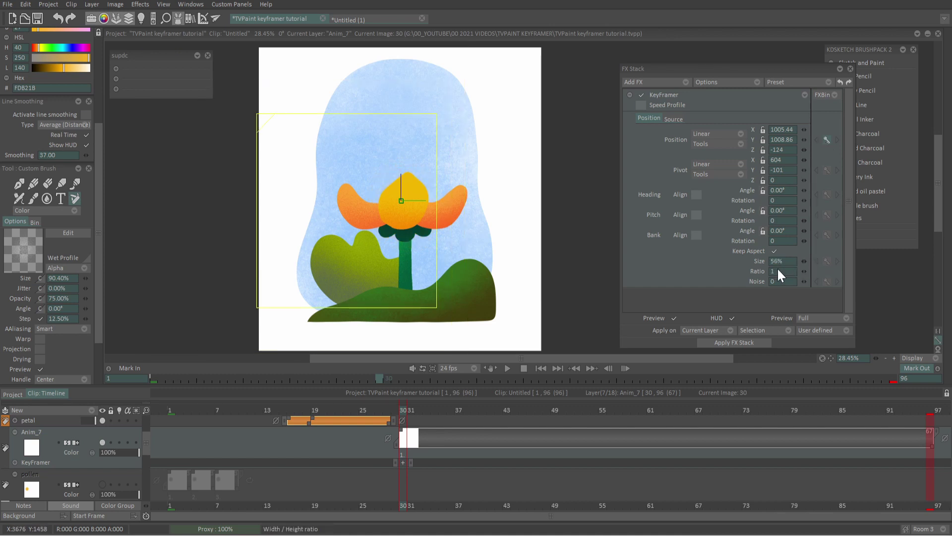
click(827, 262)
Step: At frame 96, move the pollen straight up beyond the canvas edge, to about X 1018 and Y -28
click(930, 411)
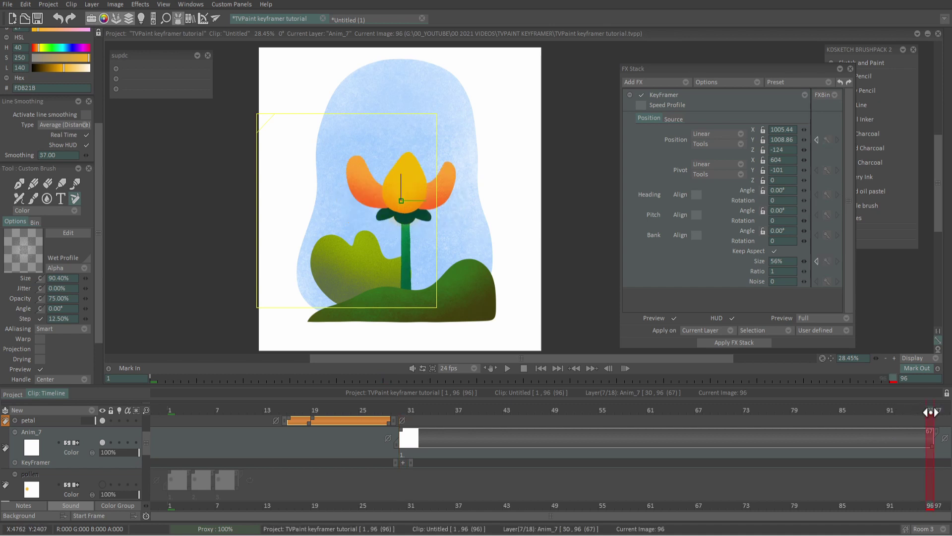
drag(401, 201, 427, 89)
scroll(418, 88, down, 1)
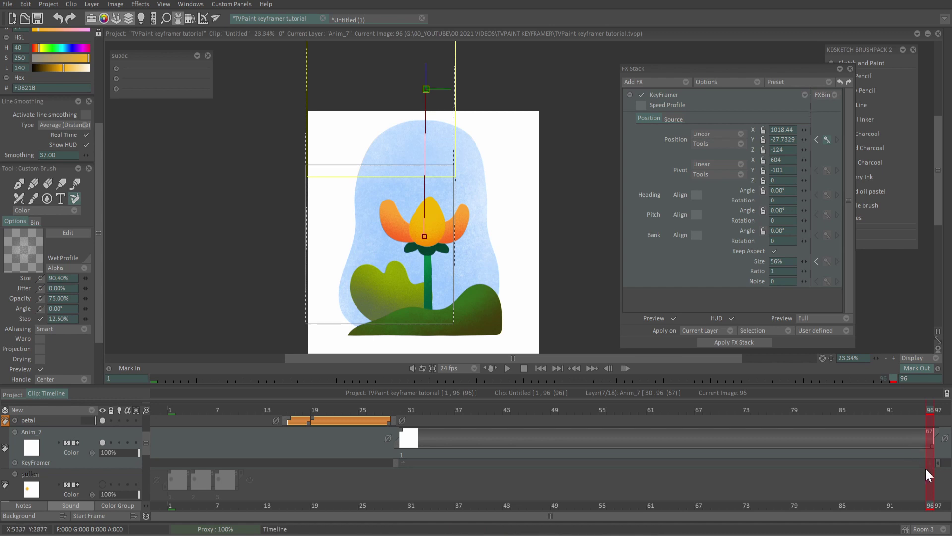
Step: Add intermediate position keyframes between frames 30 and 96, shifting the pollen from side to side to form a zigzag path
click(918, 410)
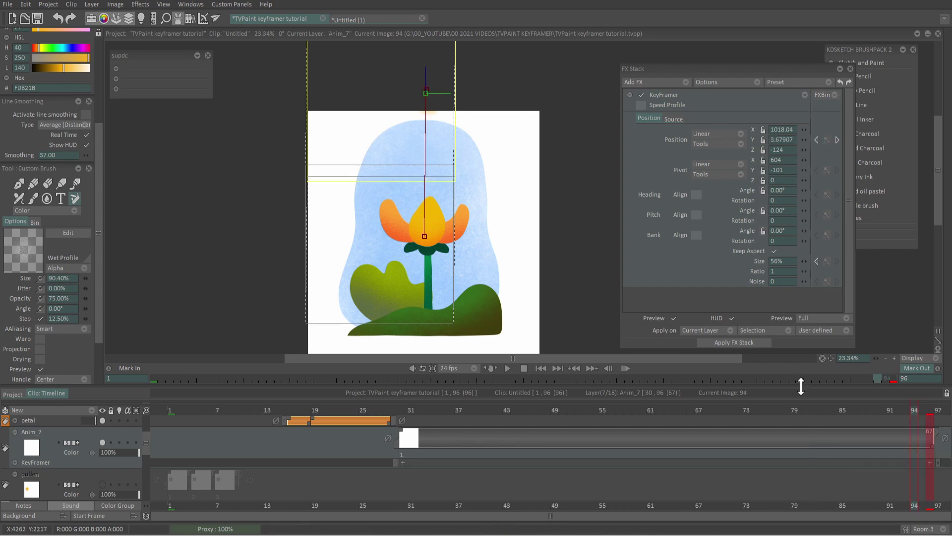
drag(813, 408, 666, 421)
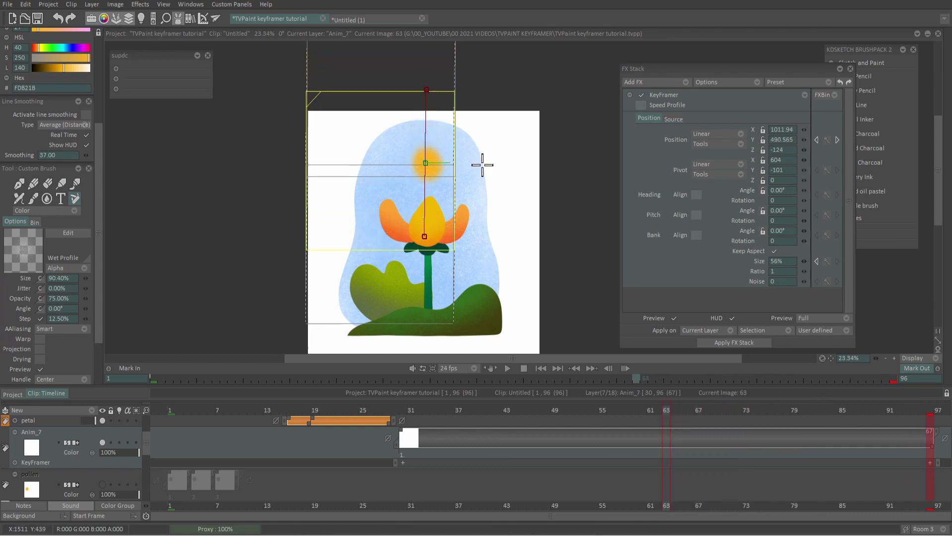
drag(426, 163, 481, 159)
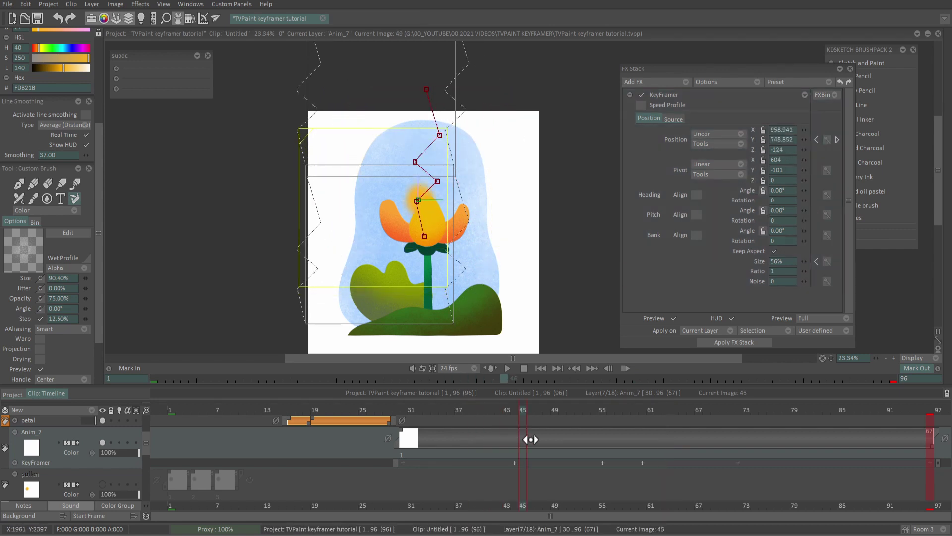
Step: Scrub the pollen's movement and step through its position keyframes
drag(730, 433, 557, 460)
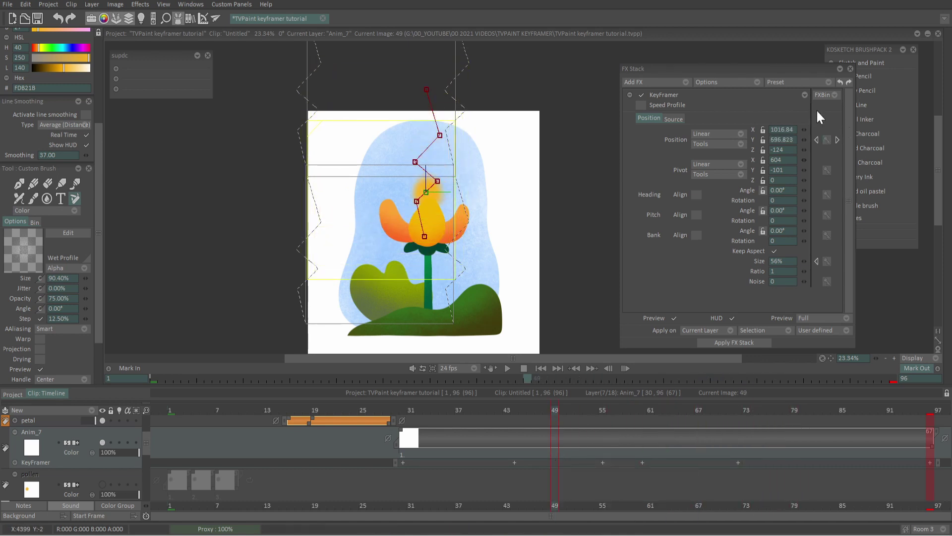
click(837, 139)
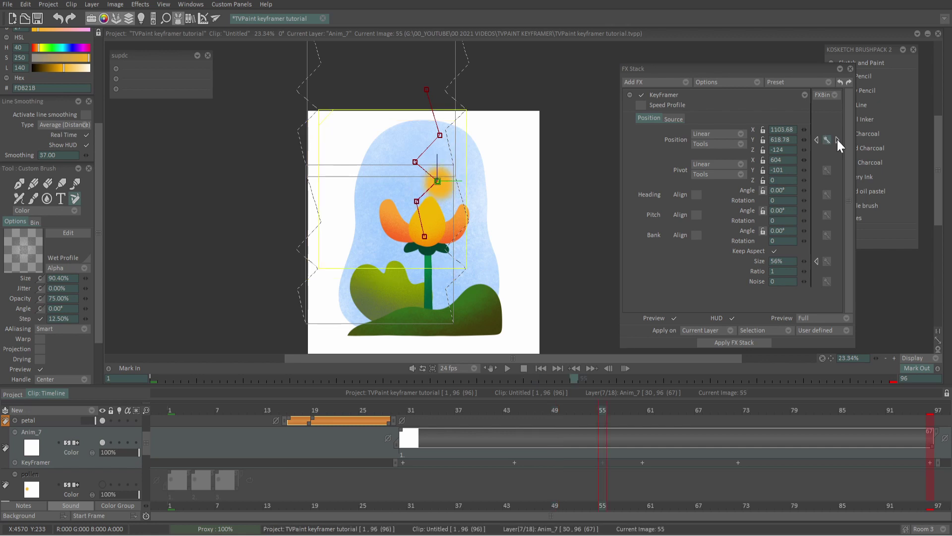
click(837, 139)
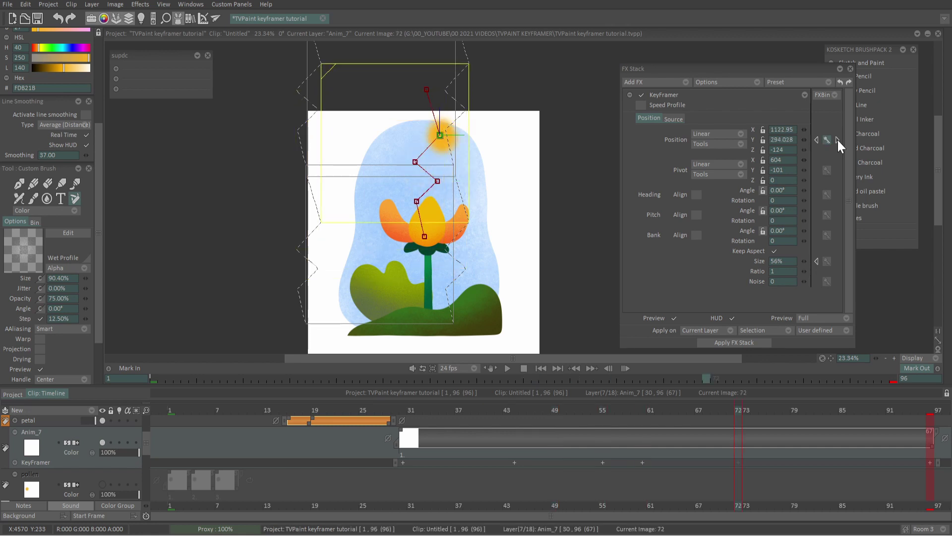
click(816, 140)
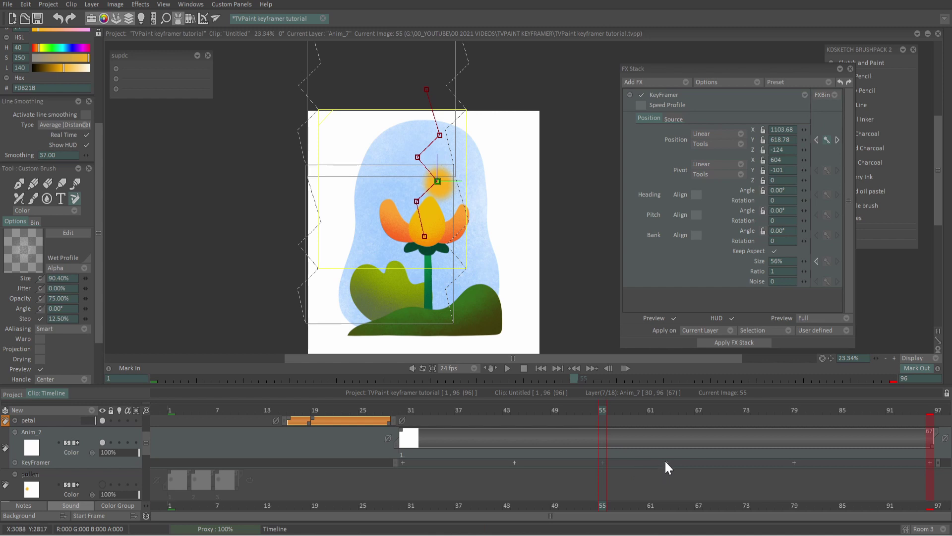
Step: Move the later intermediate keyframes to about frames 65 and 79, and delete the position keyframe at frame 44
click(665, 460)
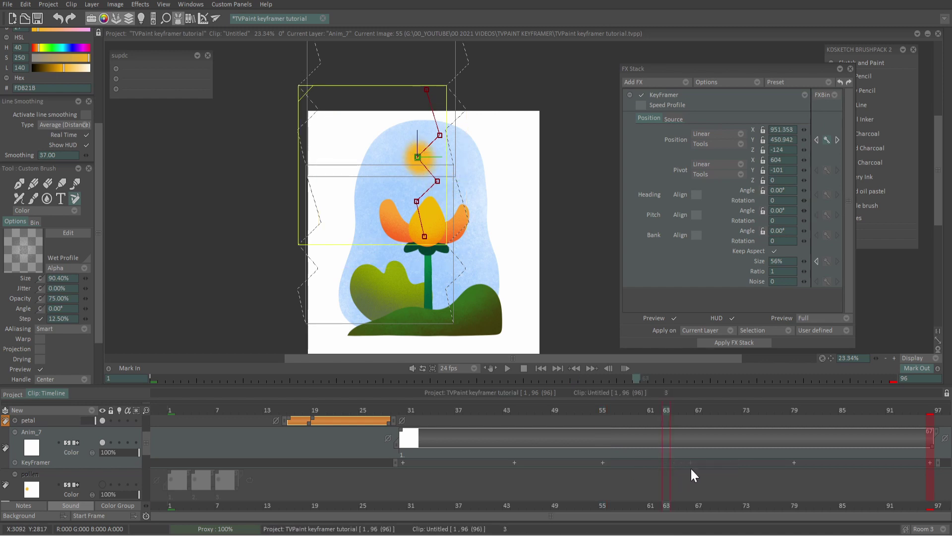
drag(697, 468, 693, 451)
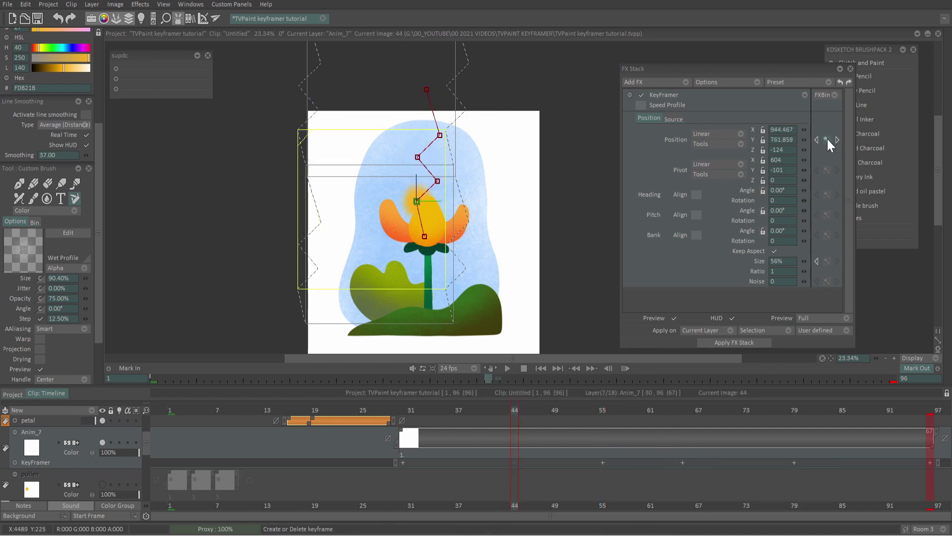
click(827, 140)
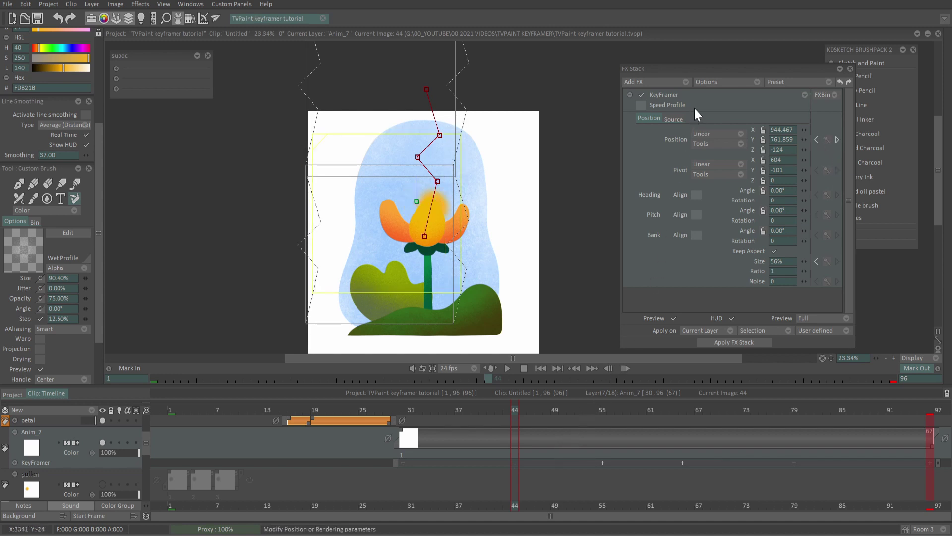
Step: Enable the KeyFramer's speed profile and set its curve to Spline in an enlarged curve window
click(641, 105)
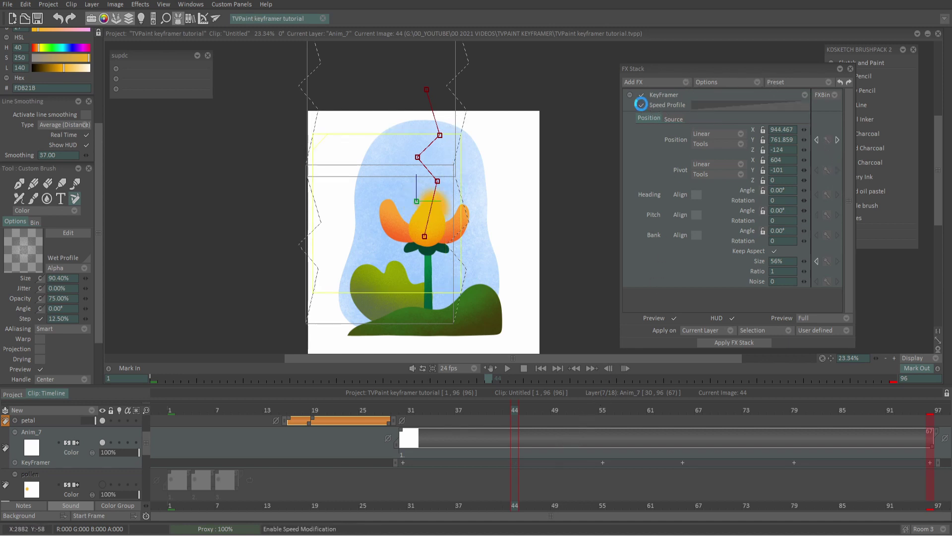
click(770, 104)
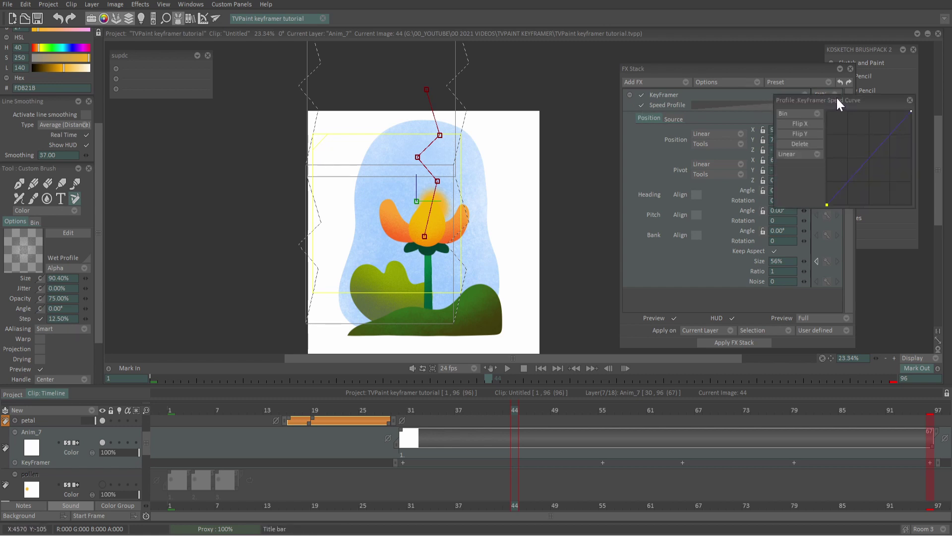
drag(836, 99, 202, 145)
drag(279, 252, 367, 343)
click(168, 179)
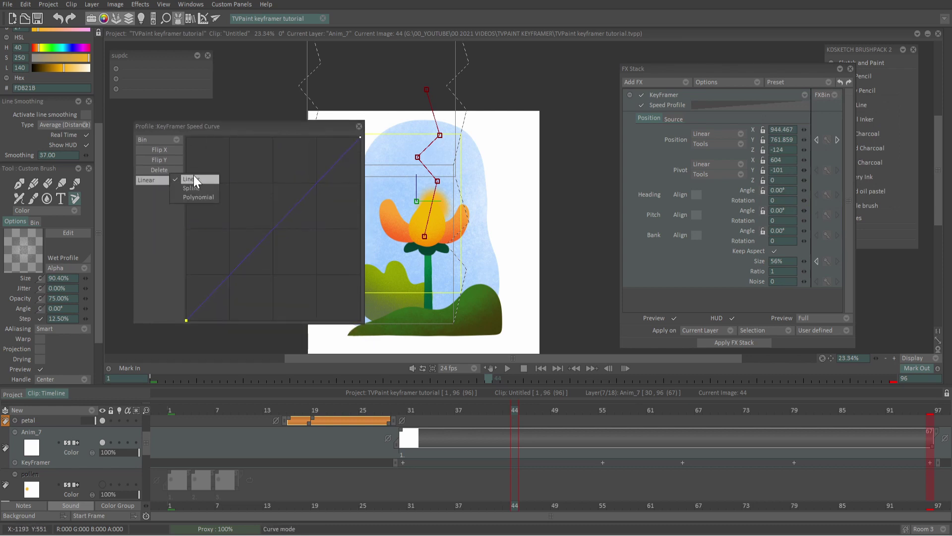
click(204, 188)
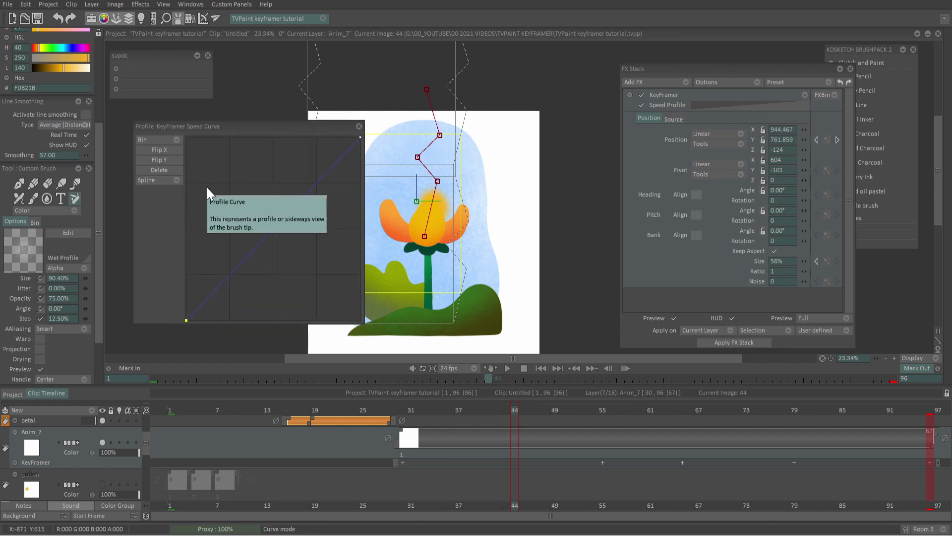
Step: Shape the speed curve into a wave with a high peak and a deep dip, and play the animation
drag(234, 267, 296, 293)
click(318, 163)
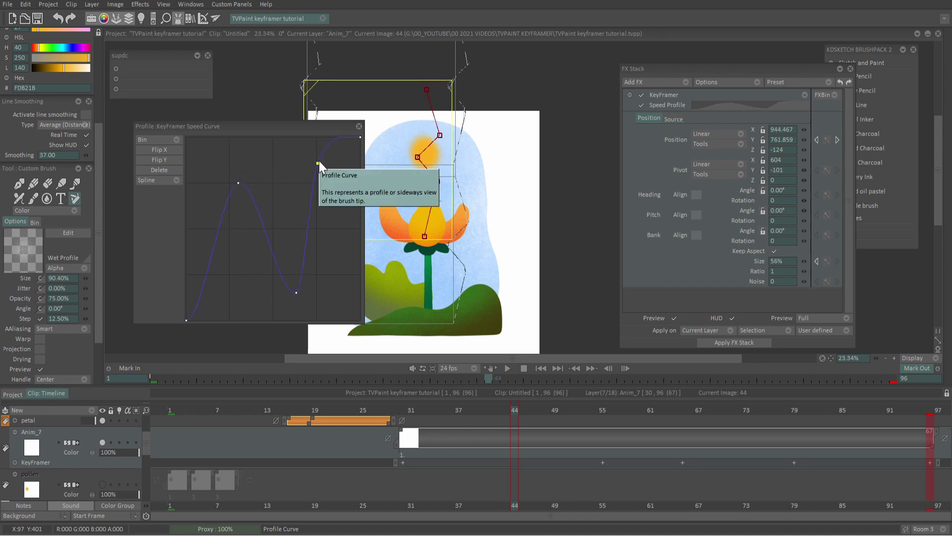
drag(408, 409, 415, 409)
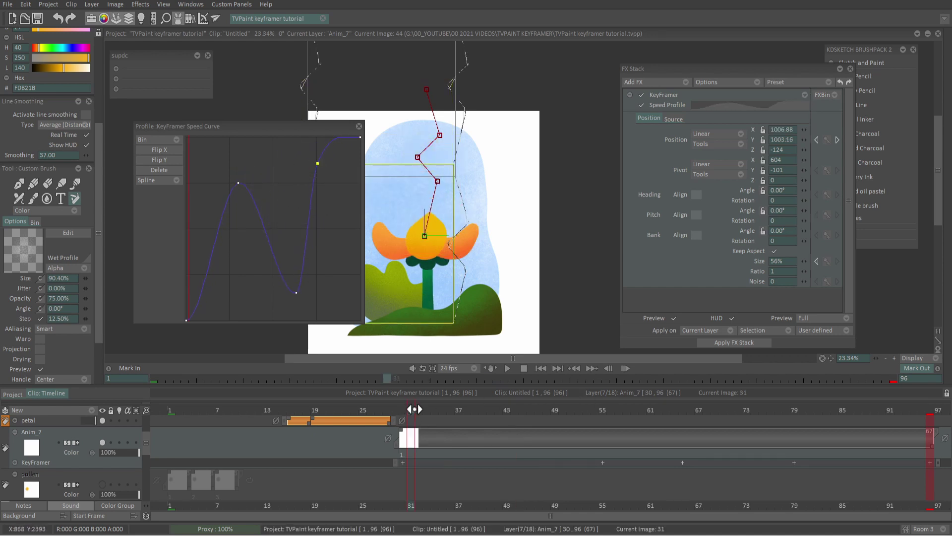
click(507, 367)
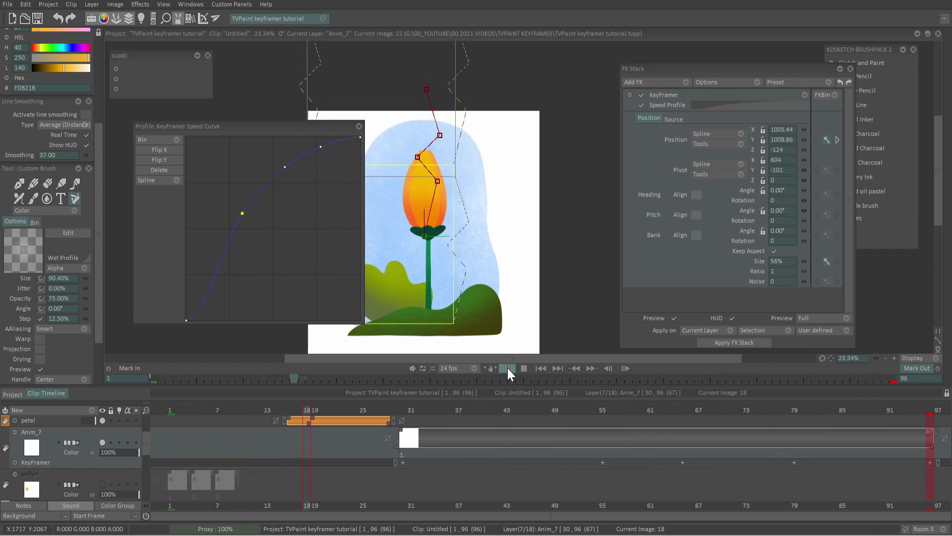
click(507, 367)
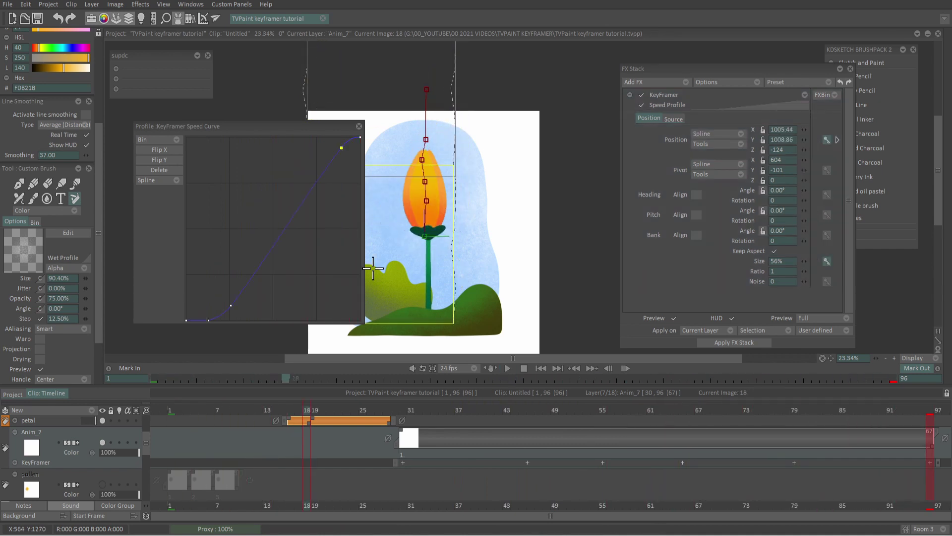
Step: Review the saved presets in the speed curve's profile bin
click(160, 142)
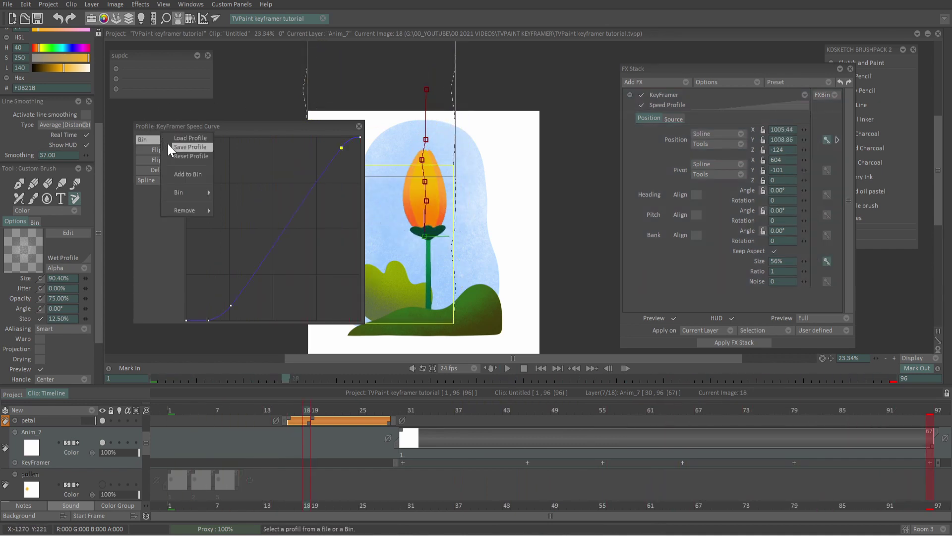
mouse_move(192, 190)
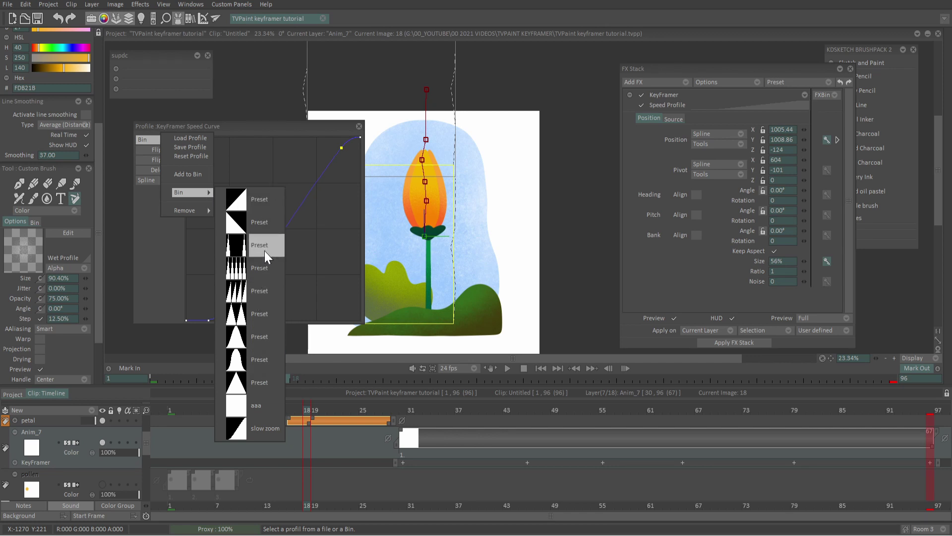
click(163, 243)
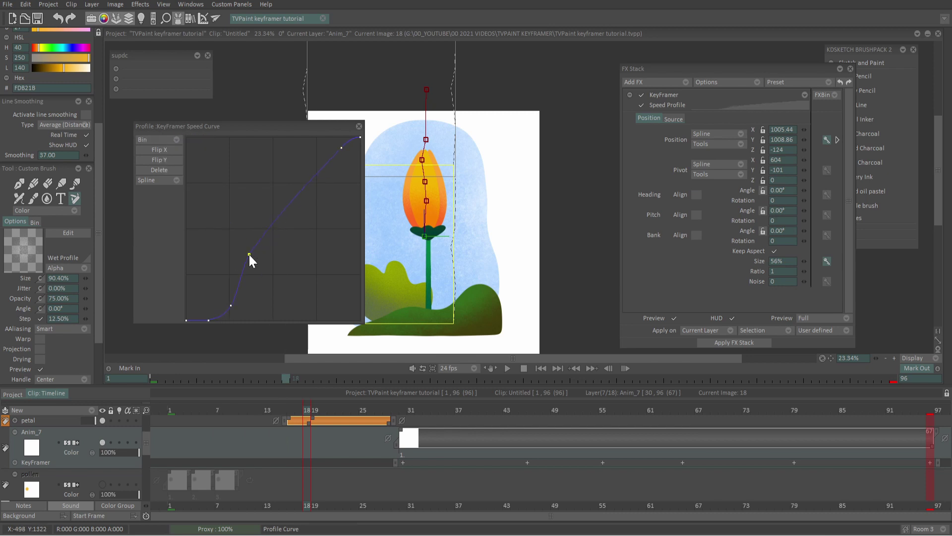
Step: Save a wavy speed curve to the profile bin as TEST and reload it from there
drag(249, 255, 285, 266)
click(174, 141)
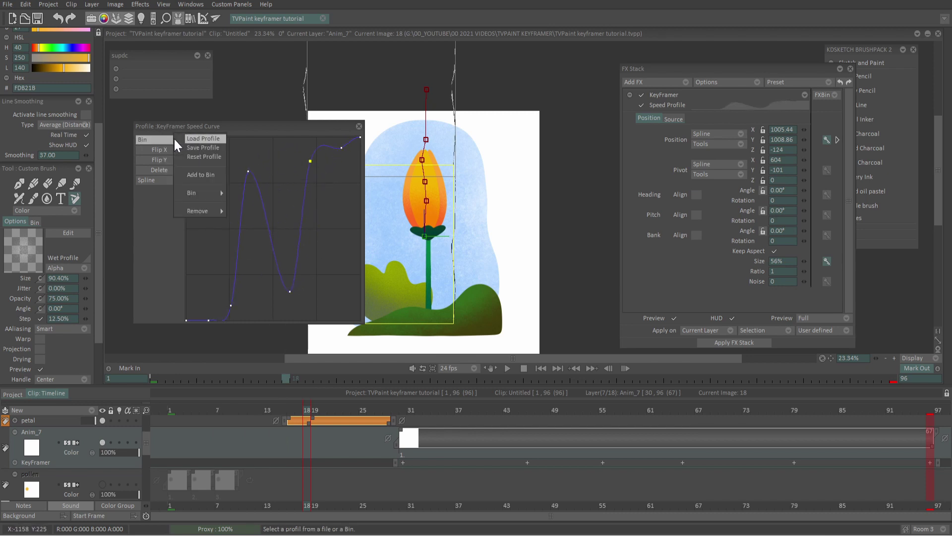
click(204, 175)
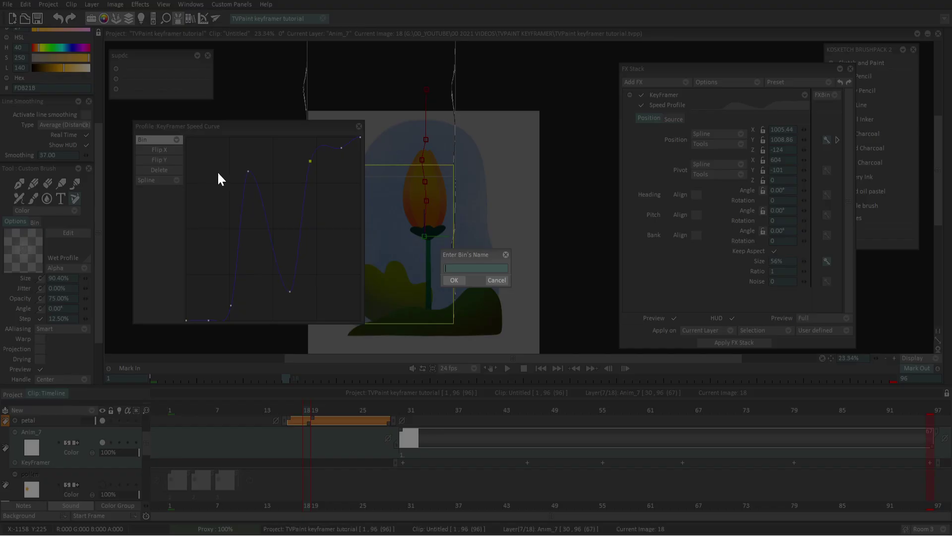
click(459, 279)
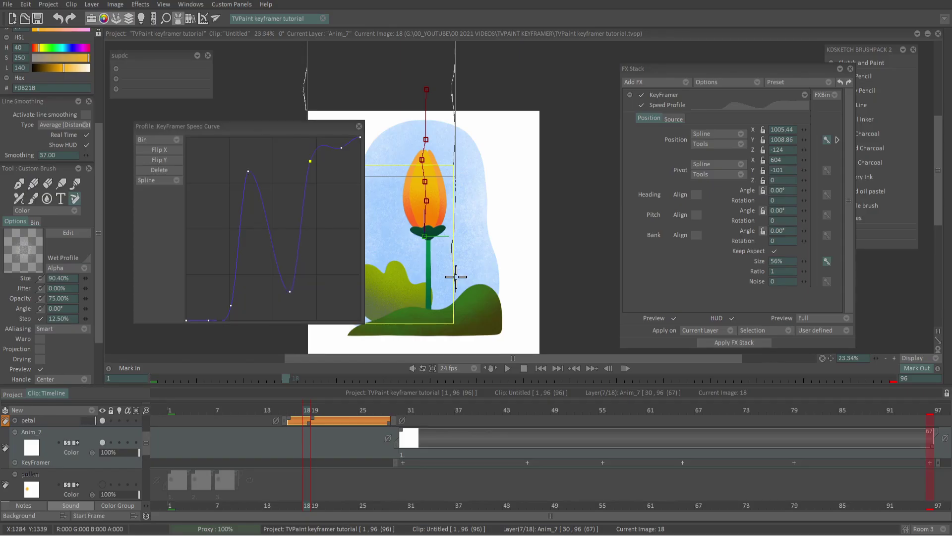
click(171, 139)
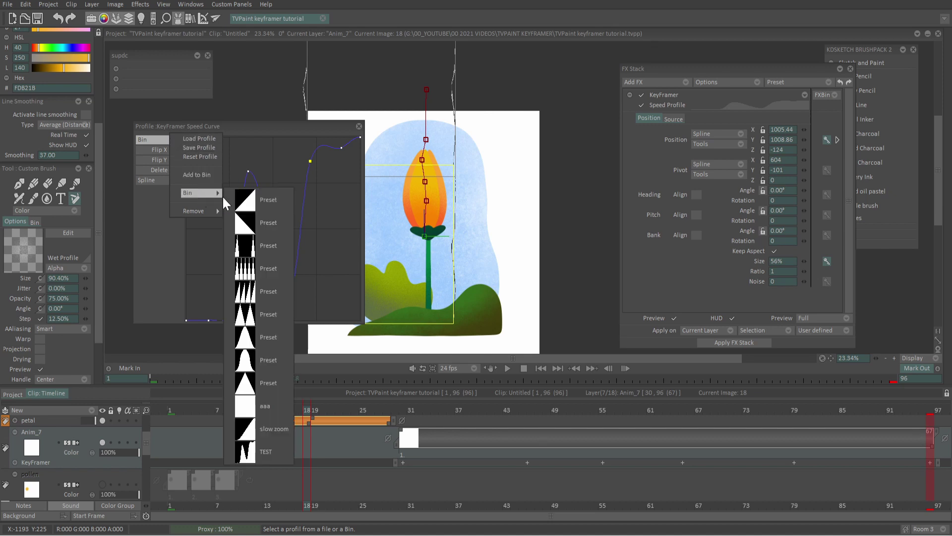
click(281, 457)
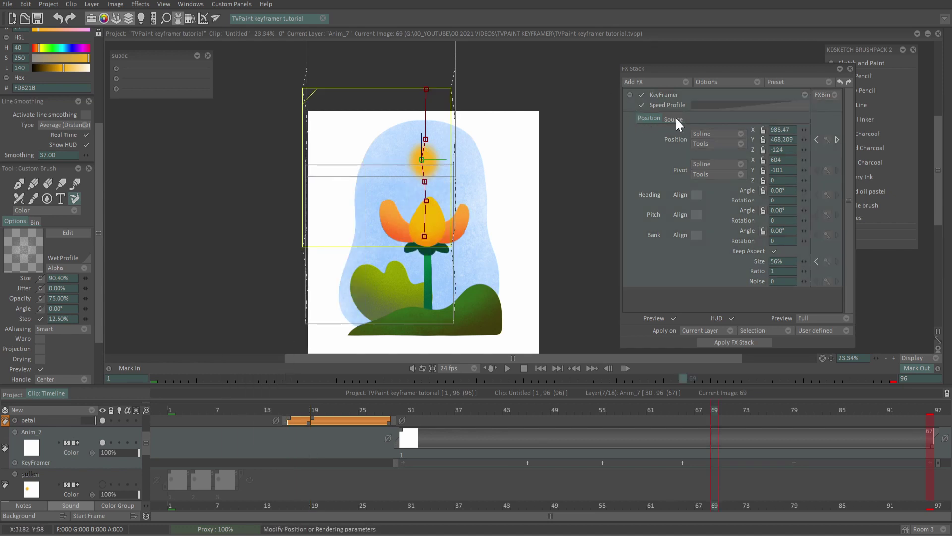
Step: Set the KeyFramer's motion blur to size 55% and step 64, with blur keys at frames 30 and 96 and one midway
click(674, 119)
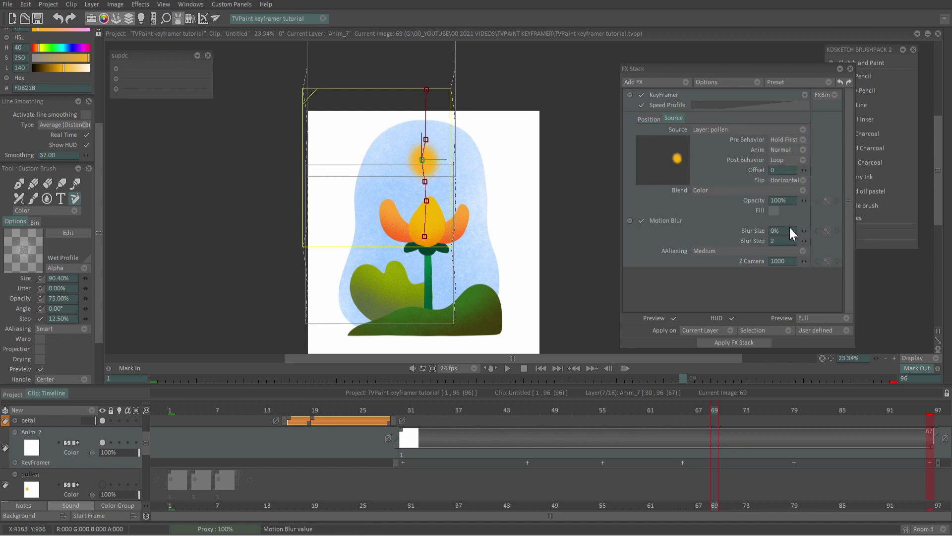
drag(805, 231, 831, 230)
drag(804, 240, 807, 240)
click(827, 230)
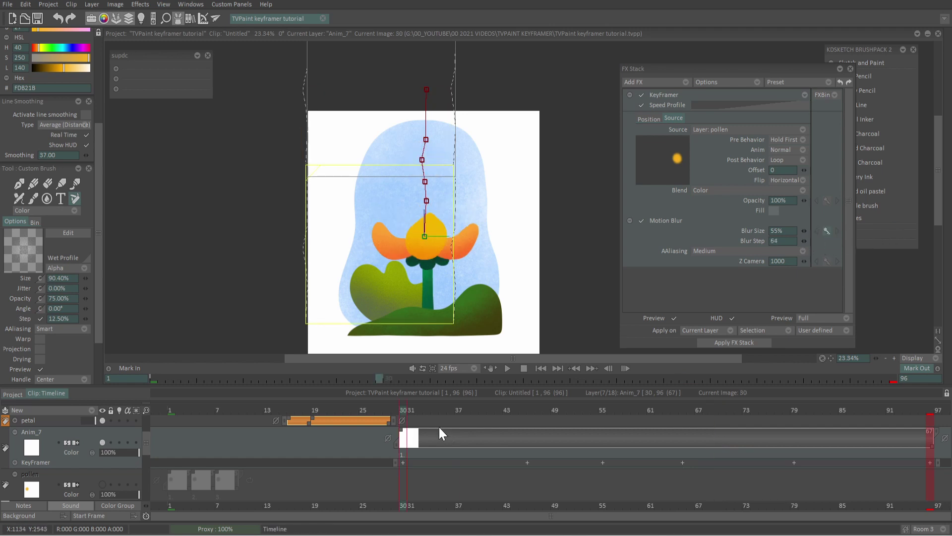
drag(412, 412, 926, 415)
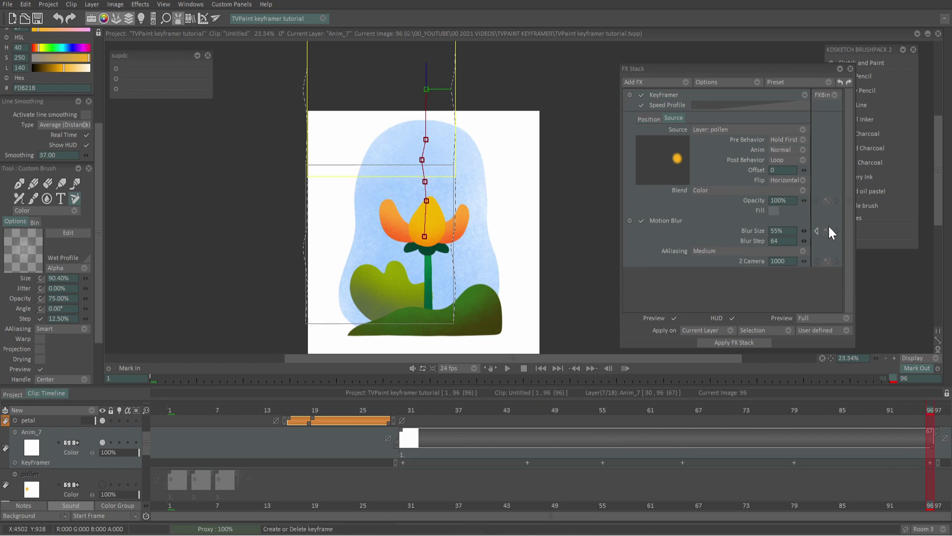
drag(616, 411, 692, 439)
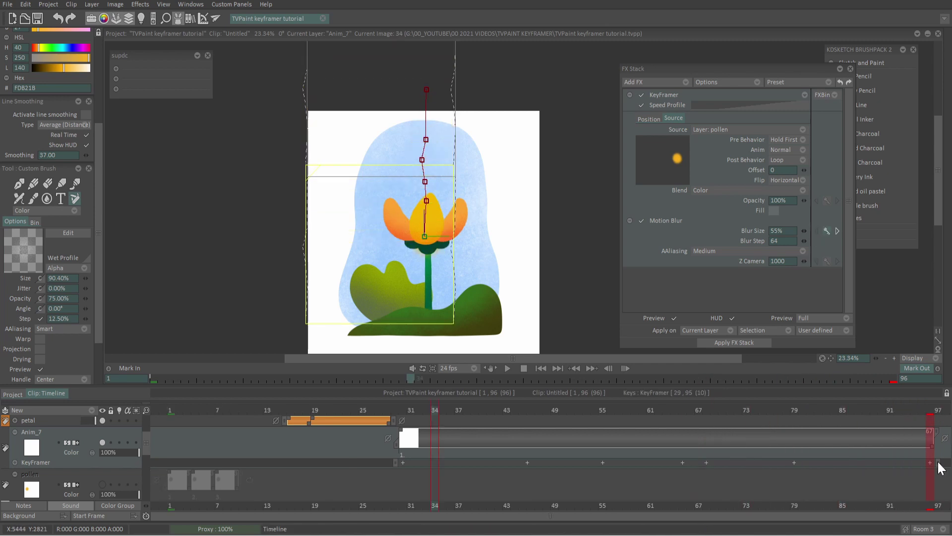
Step: Compress the KeyFramer key range so it ends at about frame 46, and play the animation
drag(940, 463, 618, 475)
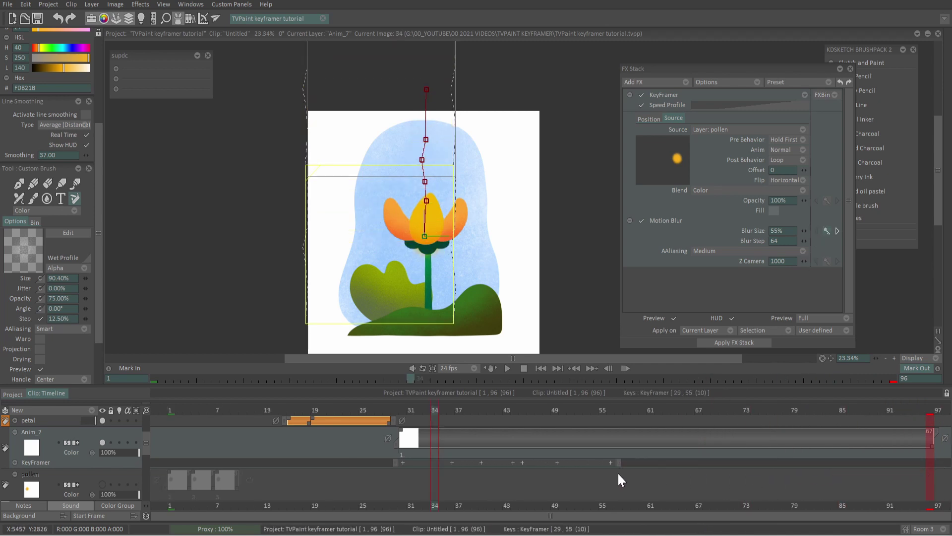
drag(541, 474, 539, 472)
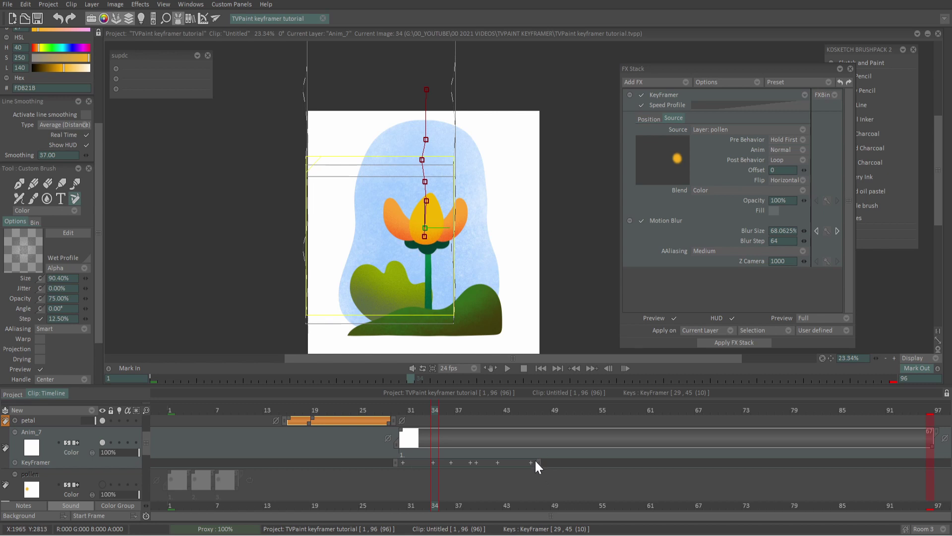
click(508, 368)
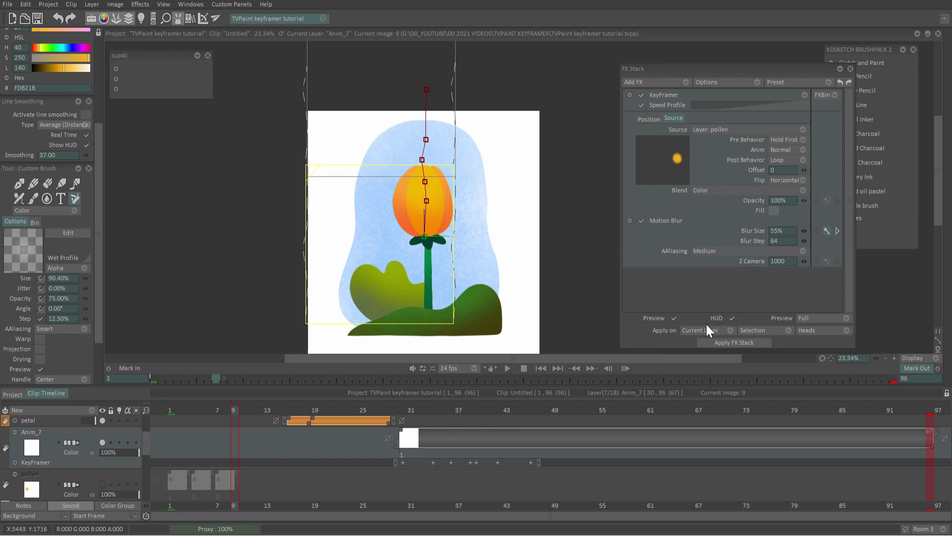
Step: Set the FX stack to apply to all instances in Frames mode
click(770, 329)
click(814, 339)
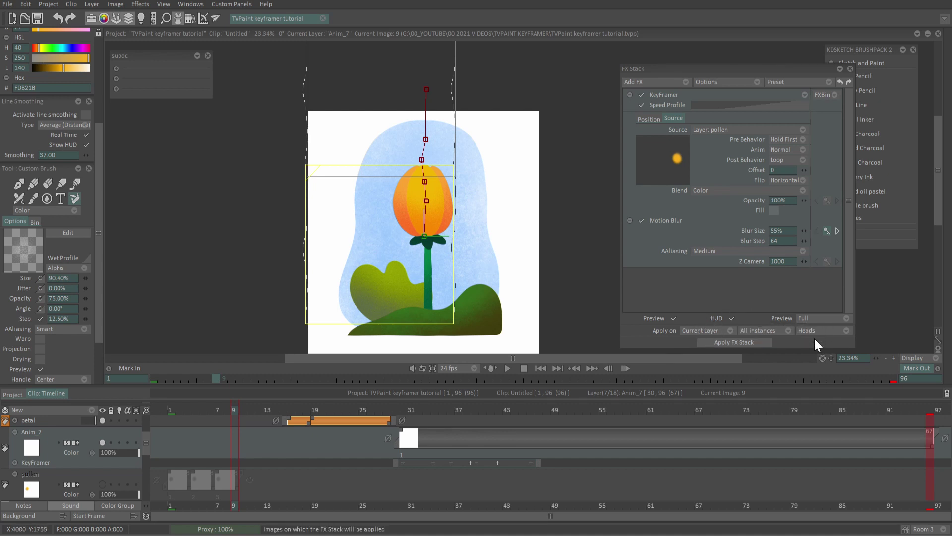
click(840, 330)
click(903, 330)
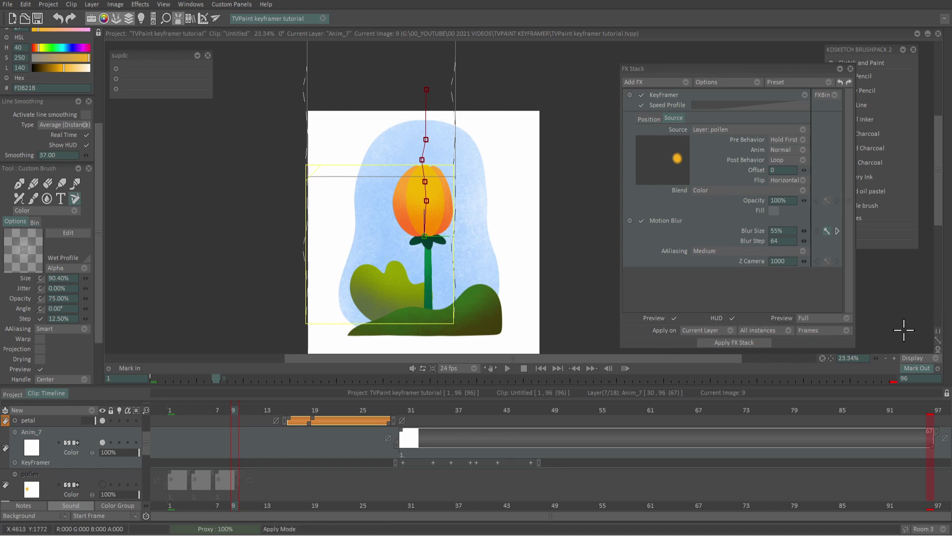
Step: Select frames 30 to 49 of the Anim_7 layer and apply the FX stack to that selection in Frames mode
drag(403, 449, 555, 452)
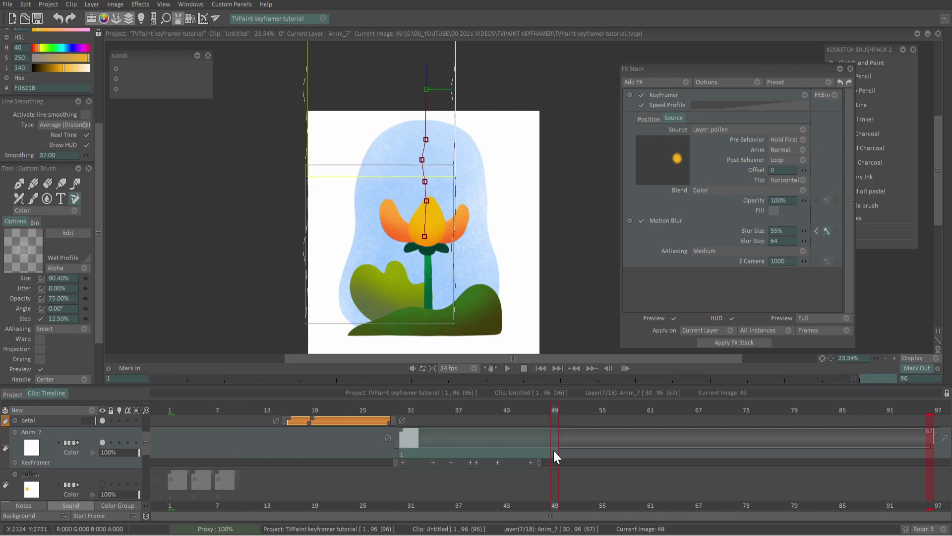
click(788, 330)
click(831, 320)
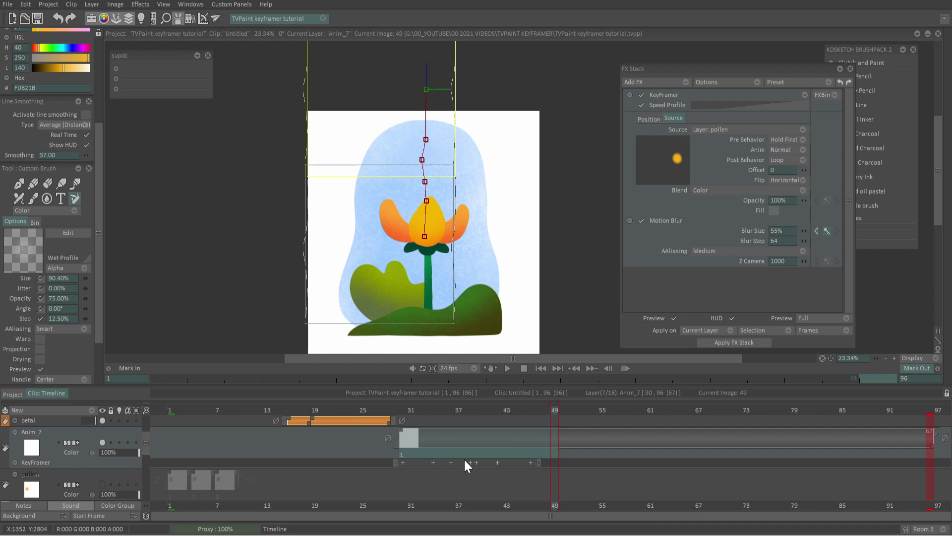
click(831, 330)
click(888, 348)
click(758, 342)
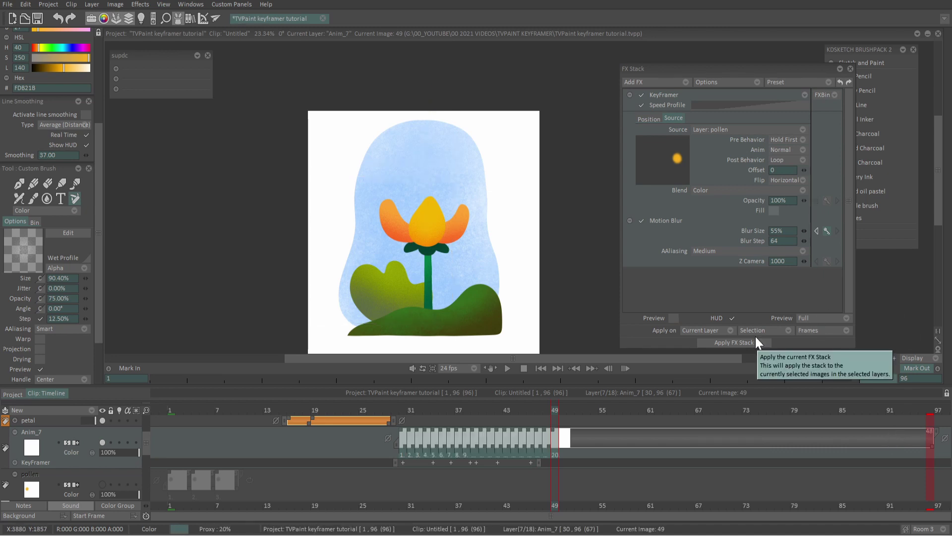
Step: Add a new animation layer spanning frames 30 to 96 and stretch the KeyFramer keys to its end
click(403, 409)
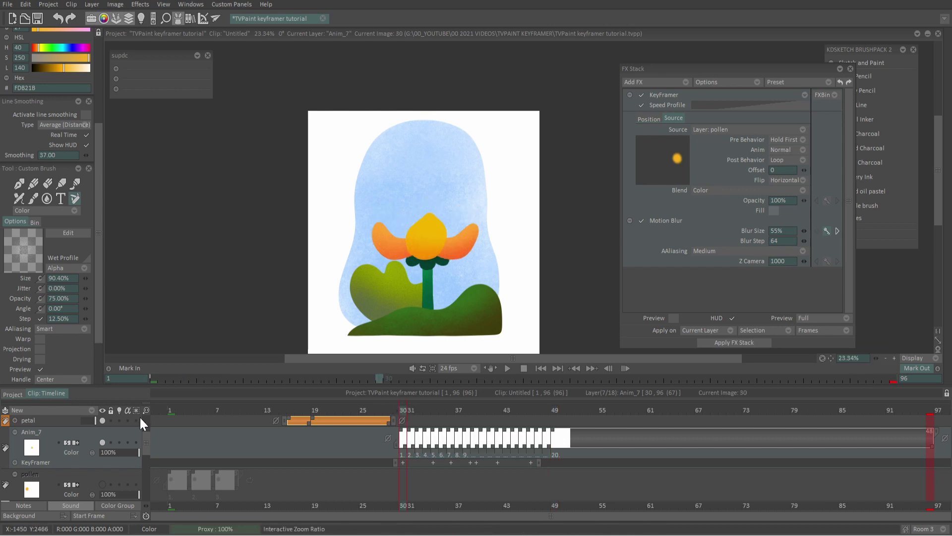
click(74, 410)
drag(407, 444, 933, 445)
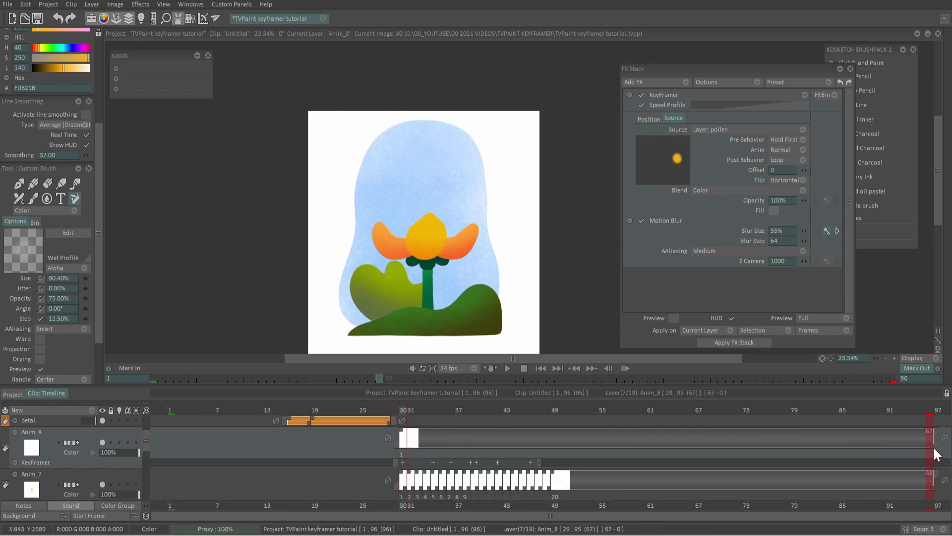
drag(539, 462, 927, 462)
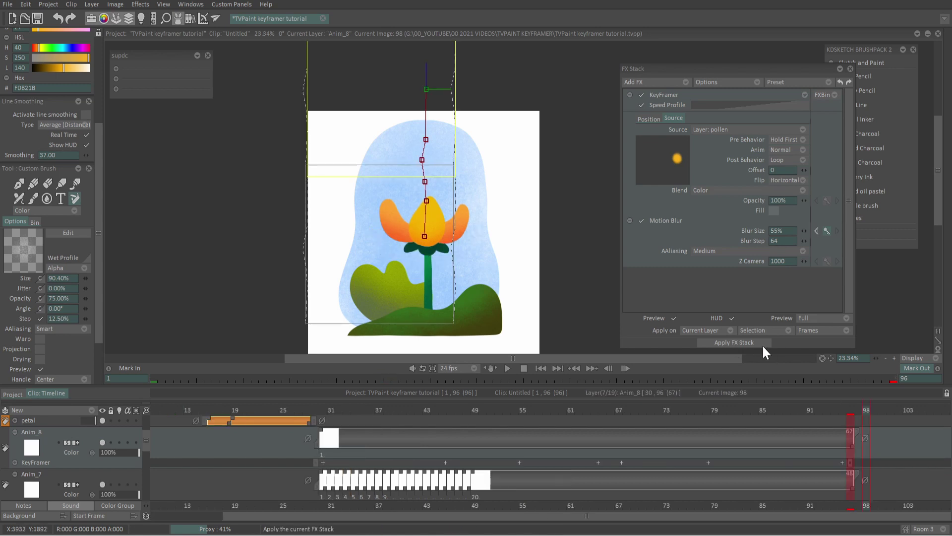
Step: Apply the FX stack to all instances of the Anim_8 layer
click(787, 330)
click(823, 334)
click(751, 342)
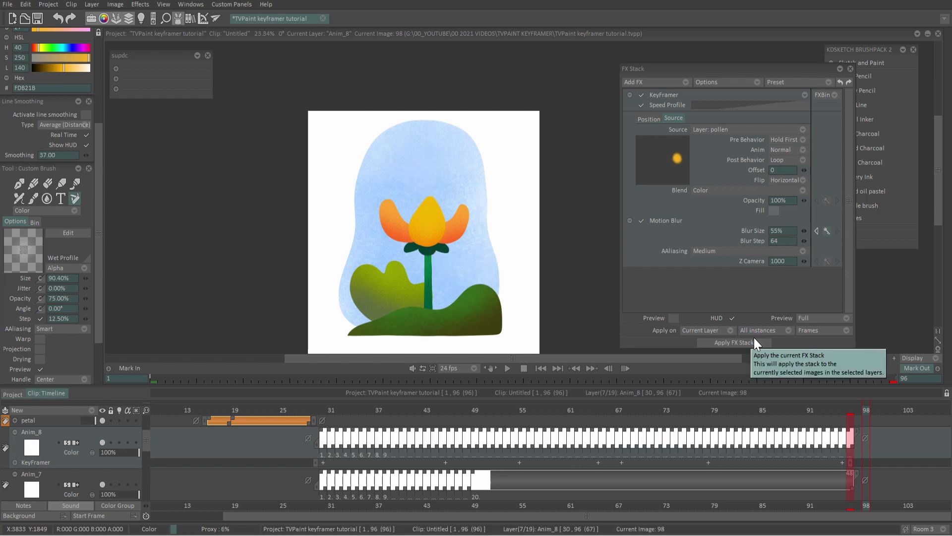
Step: Duplicate the KeyFramer effect in the FX stack and switch the duplicate off
click(805, 94)
click(834, 147)
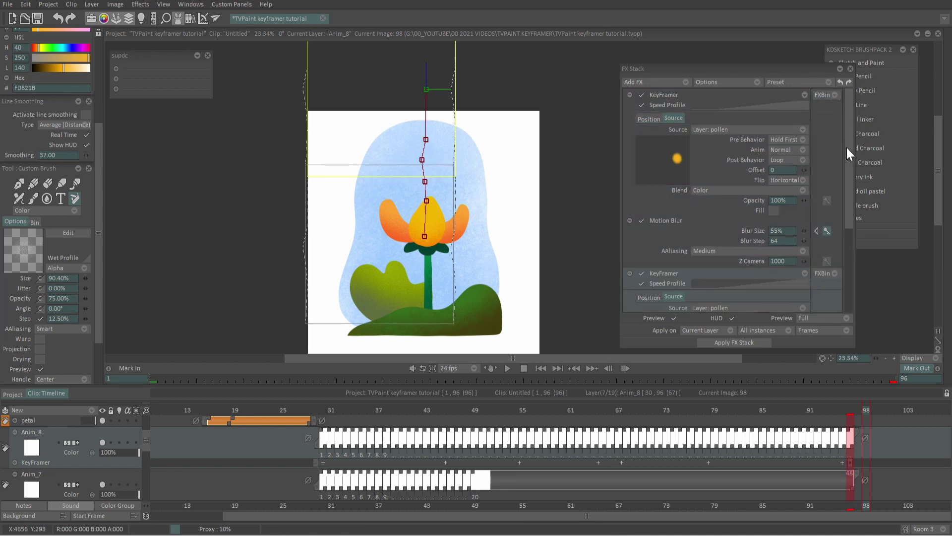
click(641, 274)
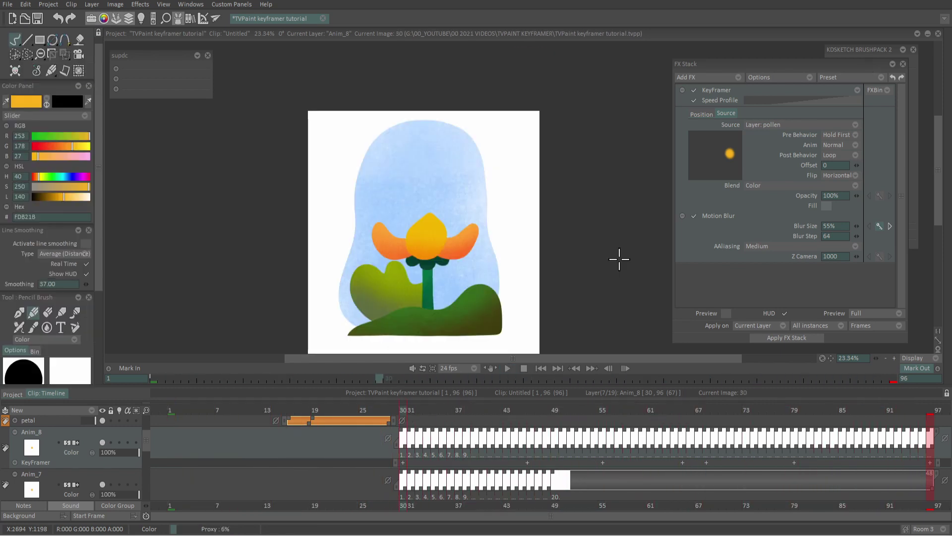
Step: Add another animation layer above Anim_8 and extend it from frame 30 to frame 96
click(61, 409)
click(111, 412)
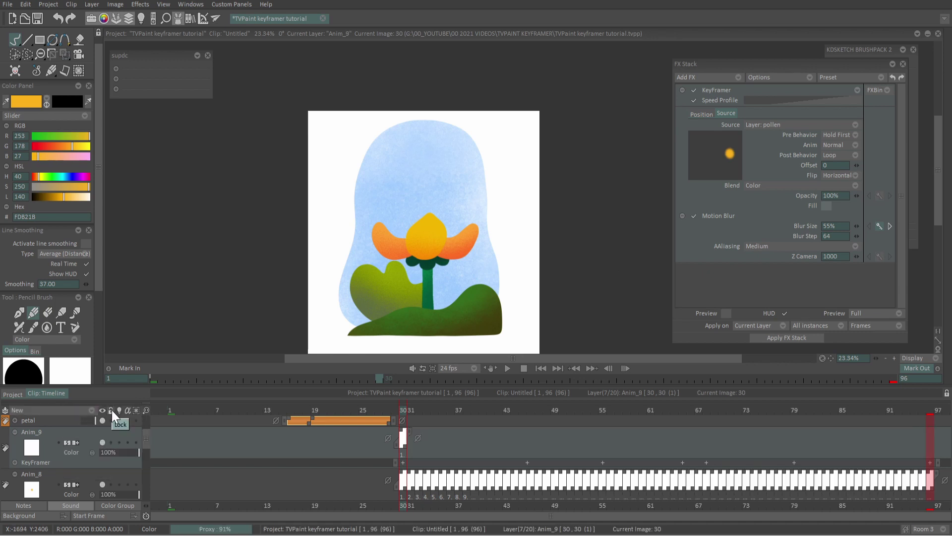
drag(404, 445, 933, 444)
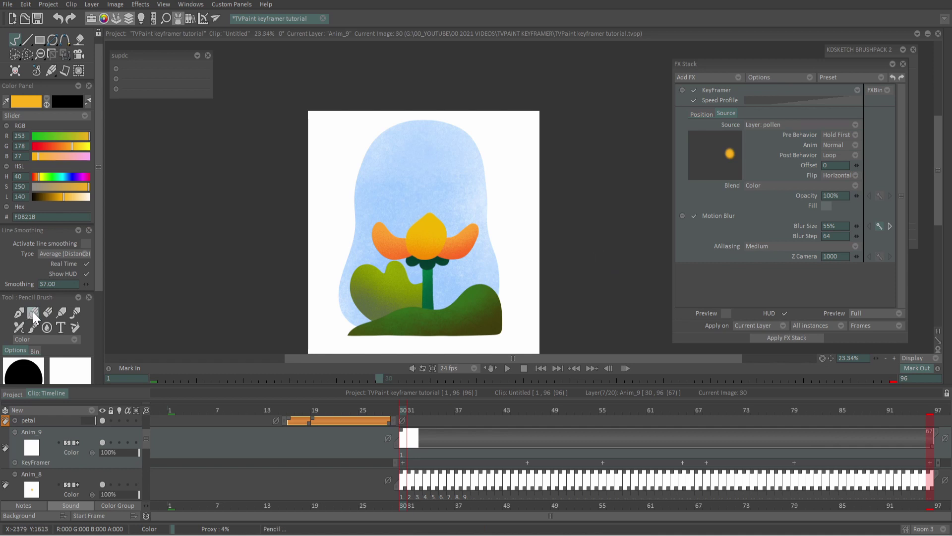
Step: Open the Path Recorder and place it beside the canvas
drag(98, 226, 97, 298)
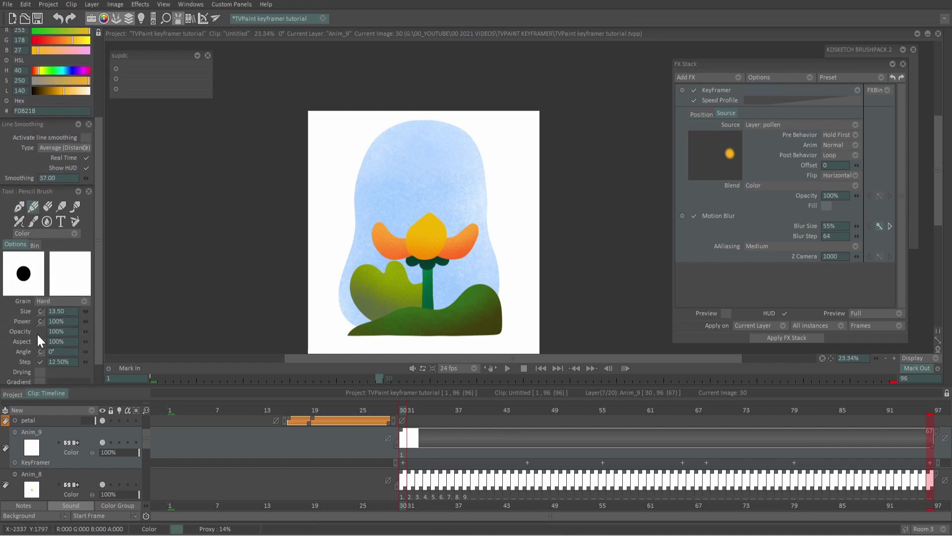
click(189, 4)
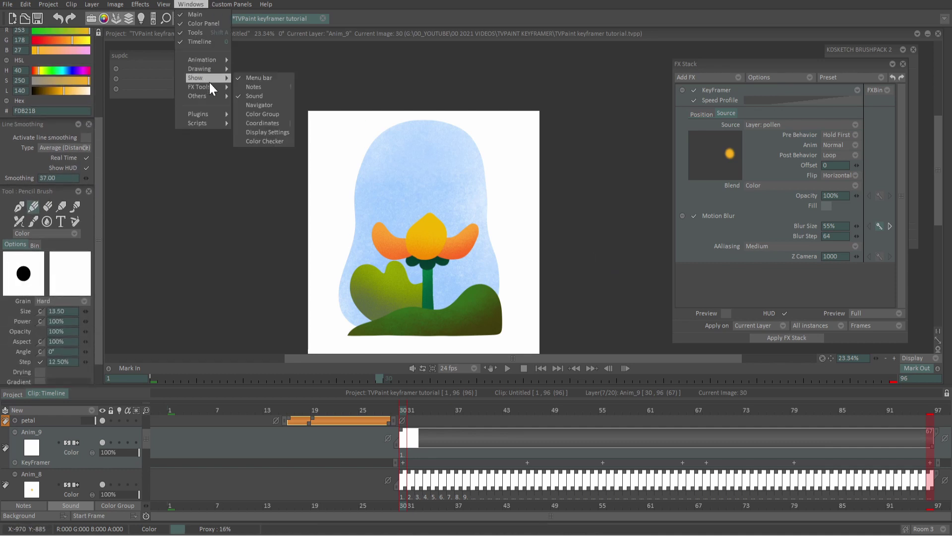
mouse_move(213, 88)
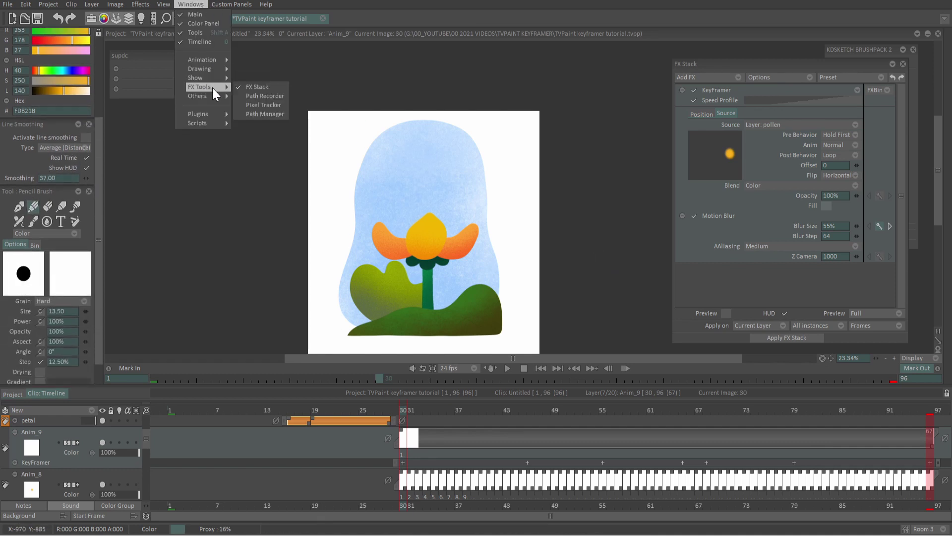
click(279, 94)
drag(489, 219, 224, 219)
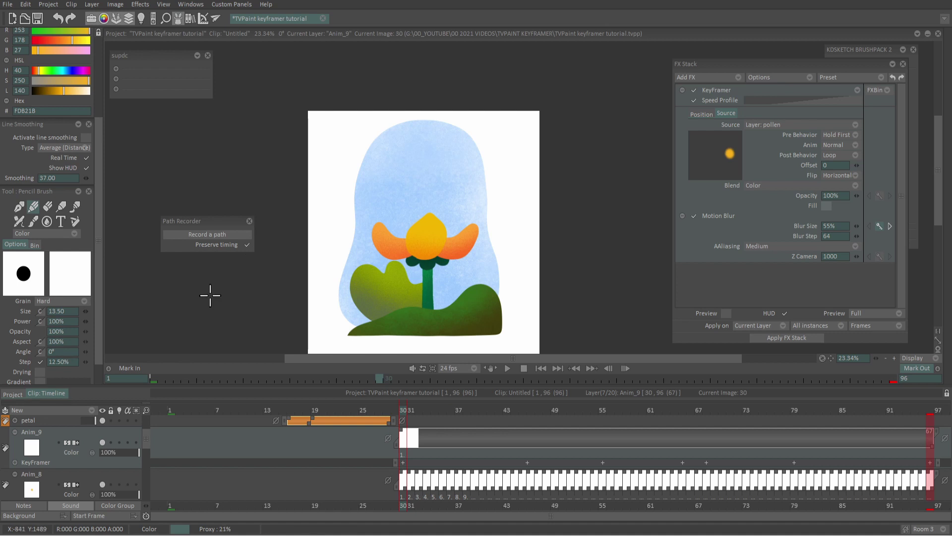
Step: Record a winding path with a small loop rising from the flower past the canvas top as polen 4, and undo the drawn stroke
click(228, 233)
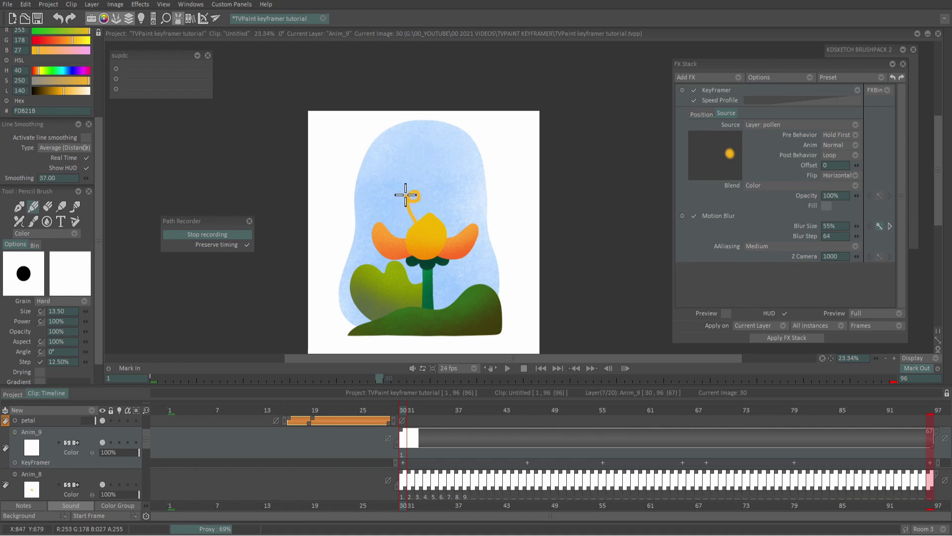
mouse_move(418, 180)
mouse_down()
mouse_move(444, 150)
mouse_move(394, 142)
mouse_move(439, 126)
mouse_move(424, 51)
mouse_up()
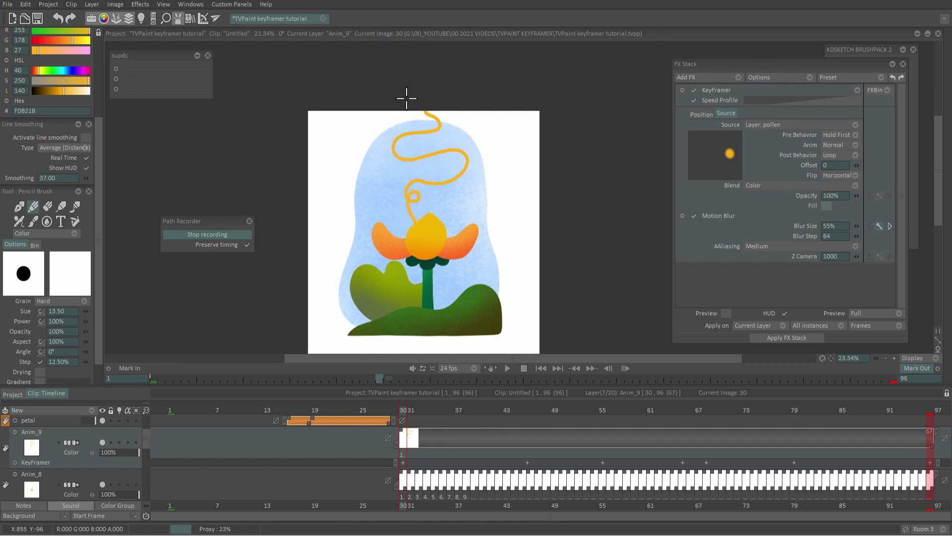
click(201, 234)
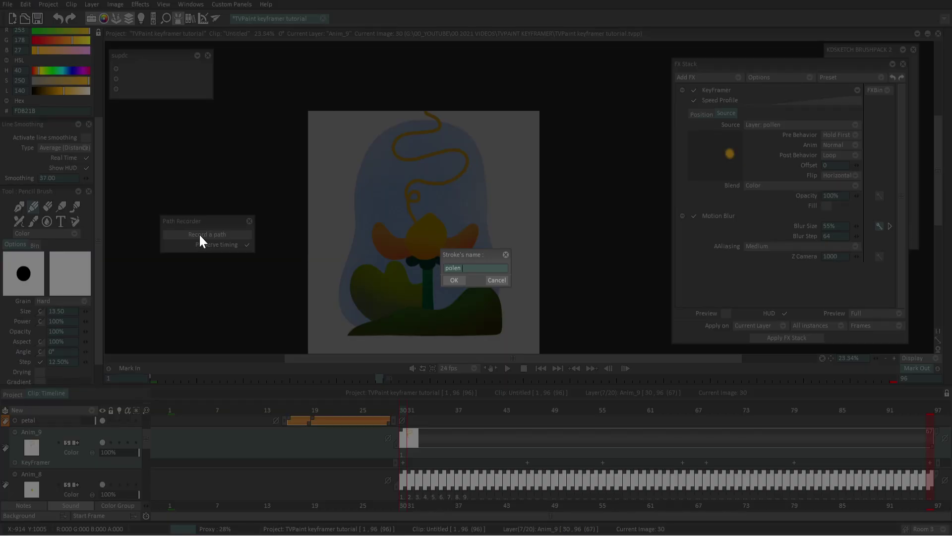
key(Return)
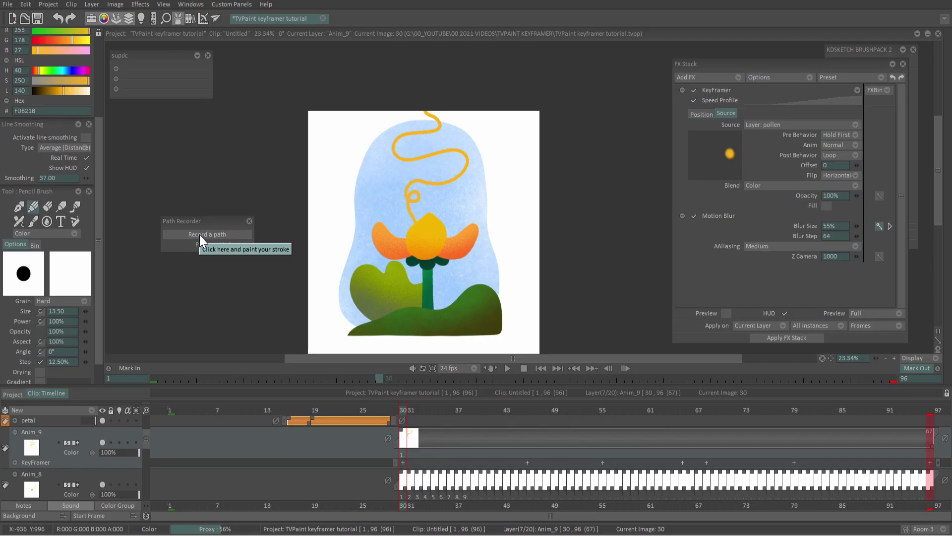
click(60, 14)
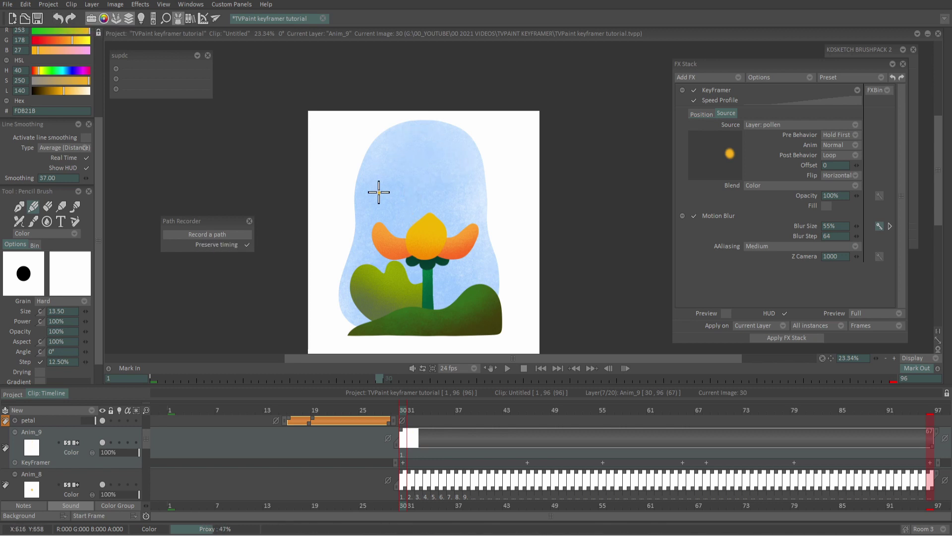
Step: Copy the polen 4 path from the path bin into the KeyFramer's position and preview the motion by scrubbing to frame 108
click(705, 115)
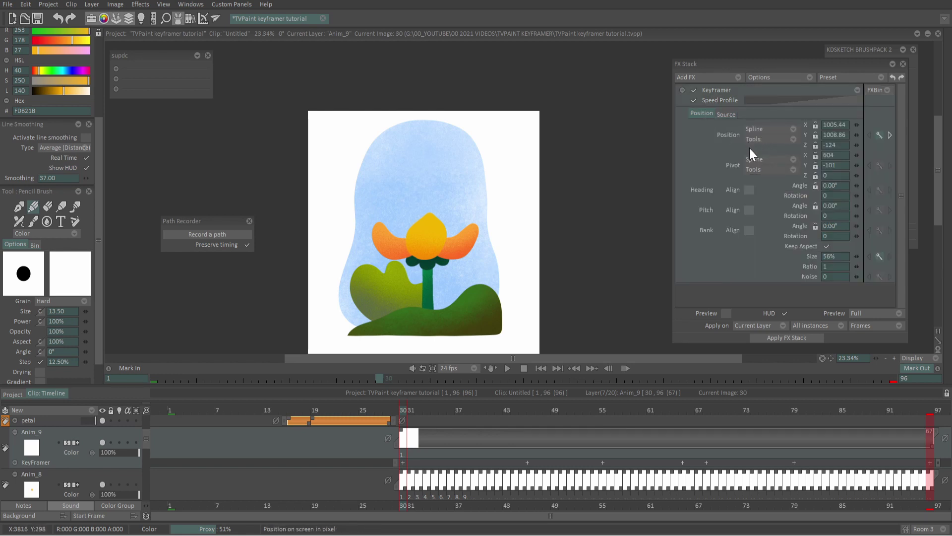
click(764, 138)
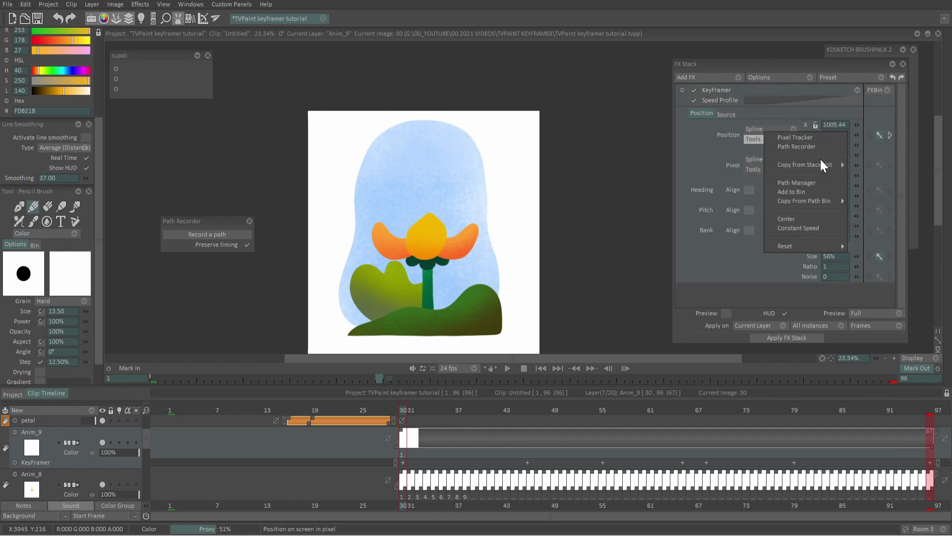
mouse_move(839, 204)
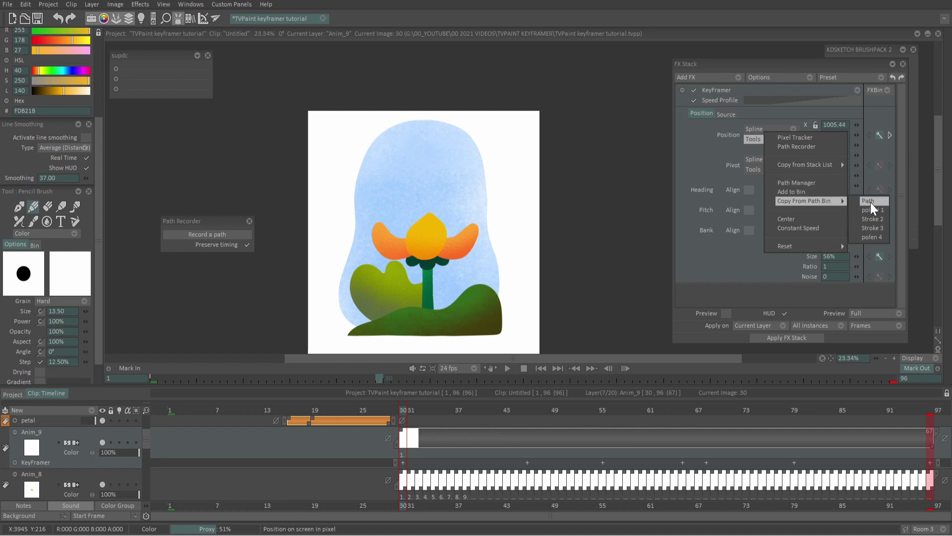
click(873, 237)
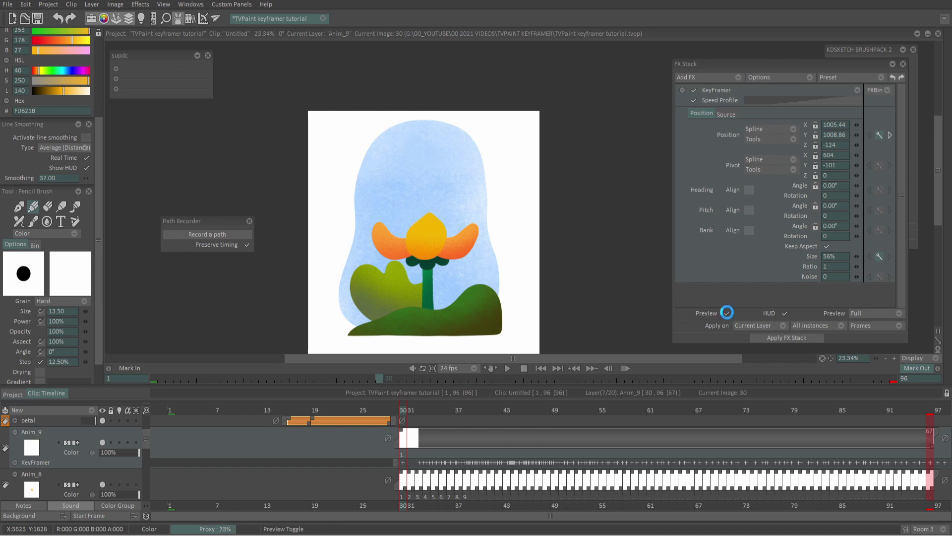
drag(408, 439, 278, 439)
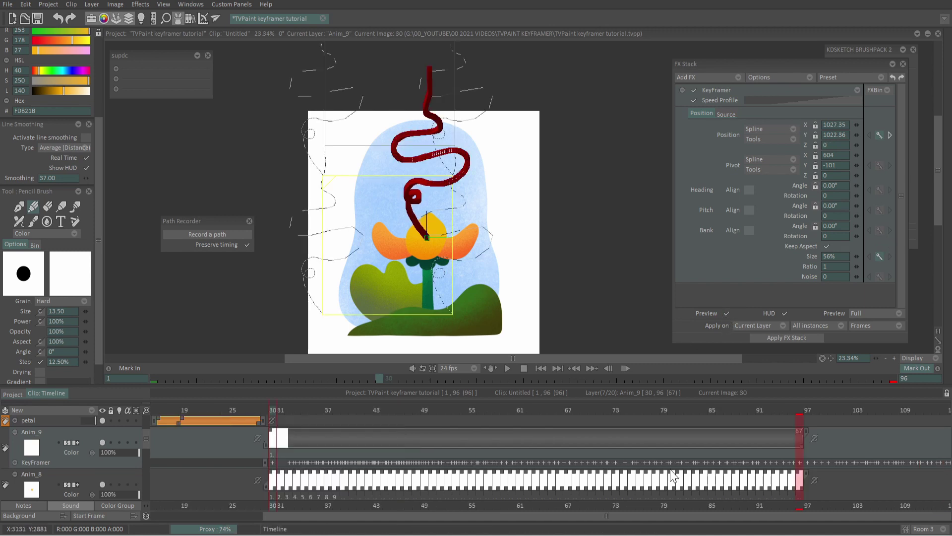
mouse_move(278, 409)
mouse_down()
mouse_move(618, 419)
mouse_move(895, 440)
mouse_up()
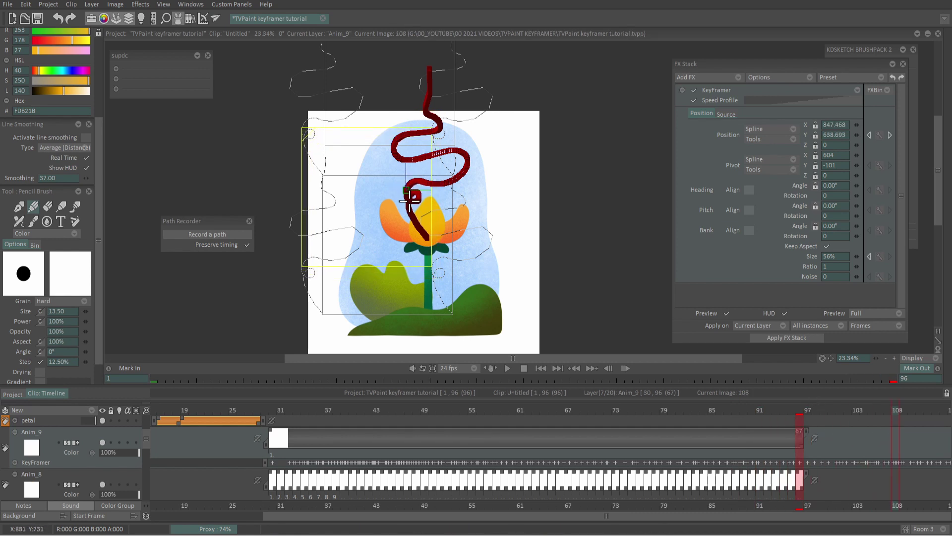
Step: Extend the Anim_9 layer so it ends at frame 118, and set the clip's mark out to the same frame
drag(608, 516, 675, 516)
mouse_move(597, 423)
mouse_down()
mouse_move(946, 419)
mouse_move(490, 459)
mouse_up()
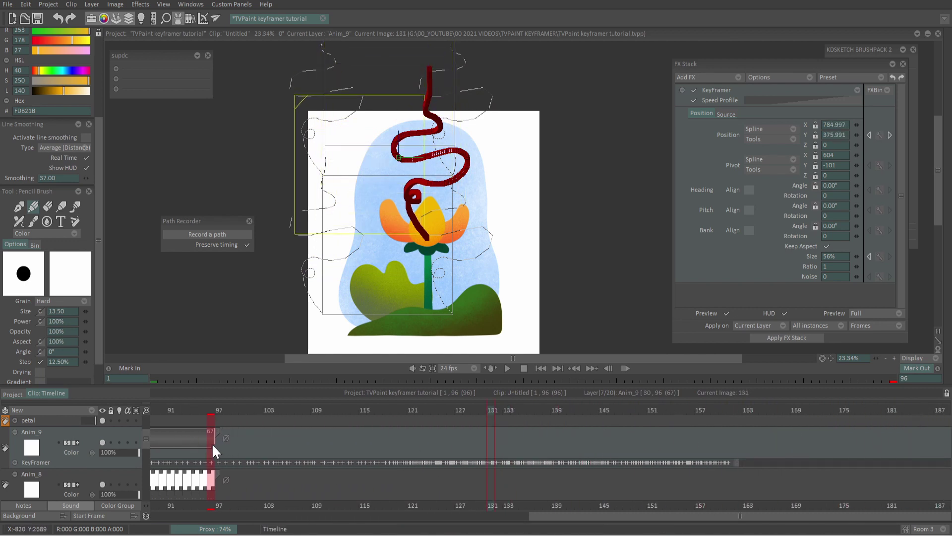
drag(213, 443, 610, 450)
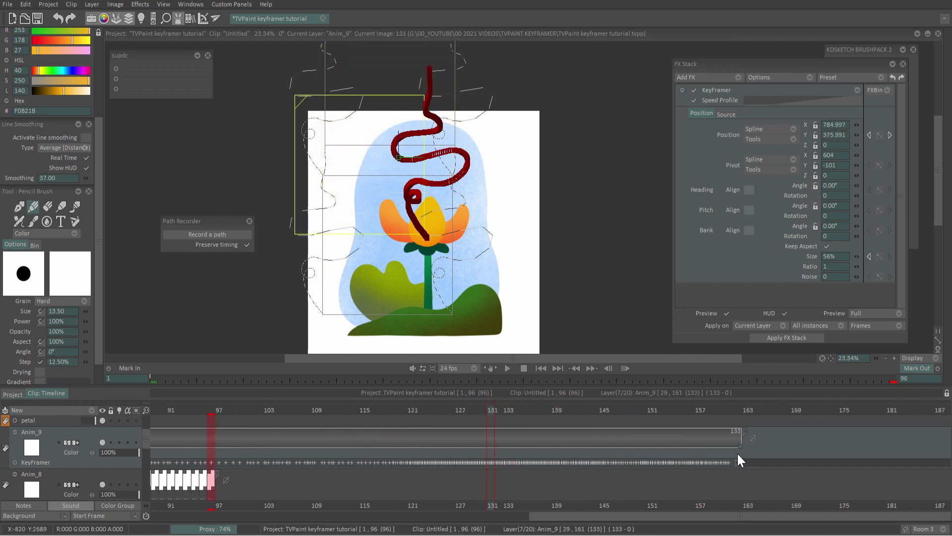
mouse_move(729, 409)
mouse_down()
mouse_move(278, 442)
mouse_move(625, 459)
mouse_move(614, 424)
mouse_up()
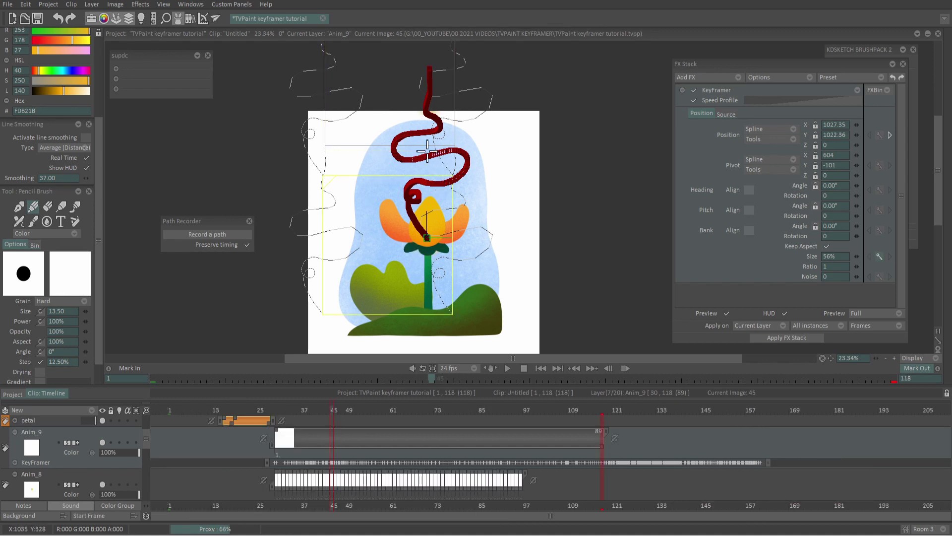
Step: Replace the KeyFramer's position path with pollen 1 from the path bin and compress its keyframes to end at frame 118
click(778, 137)
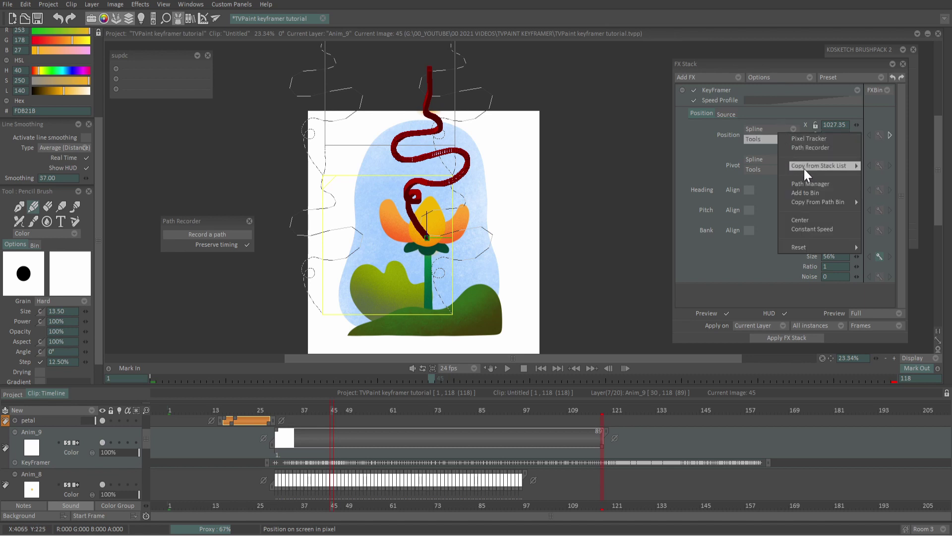
mouse_move(858, 205)
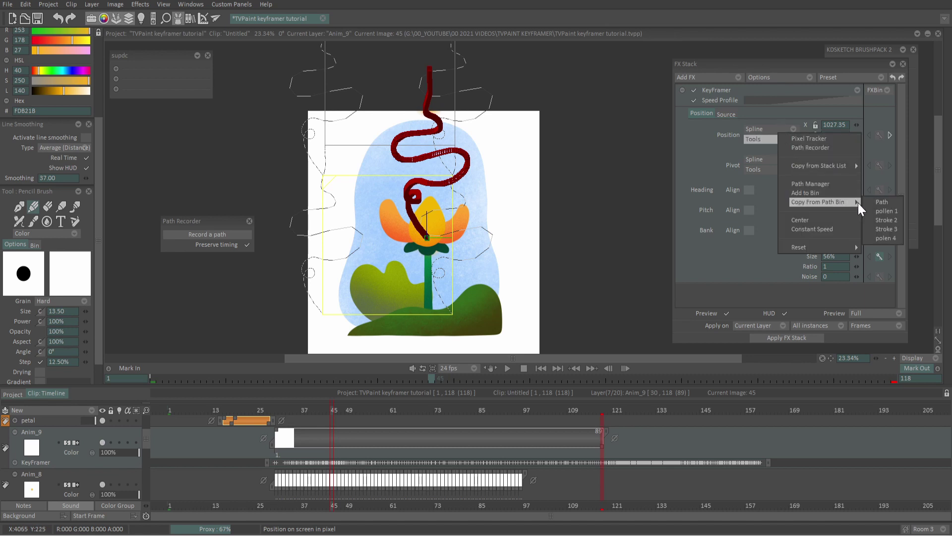
click(886, 211)
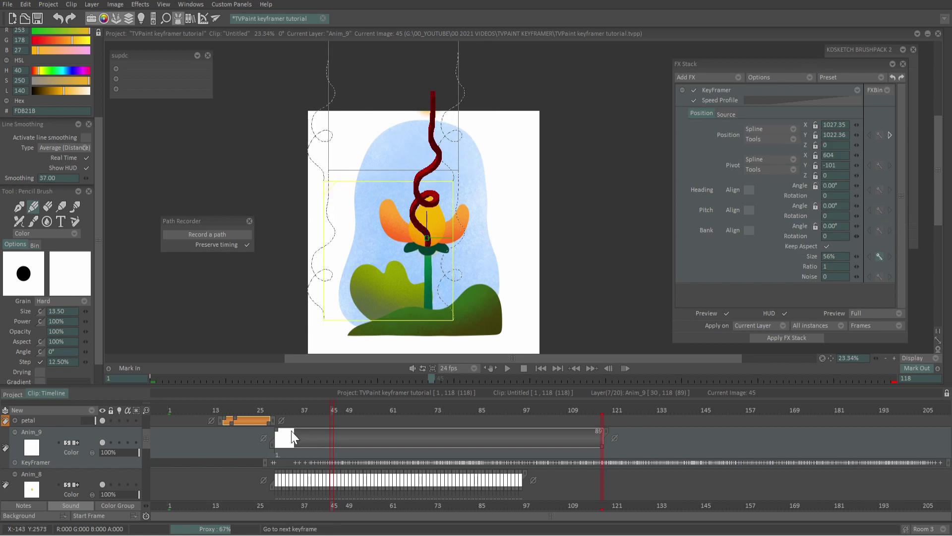
drag(323, 410, 850, 419)
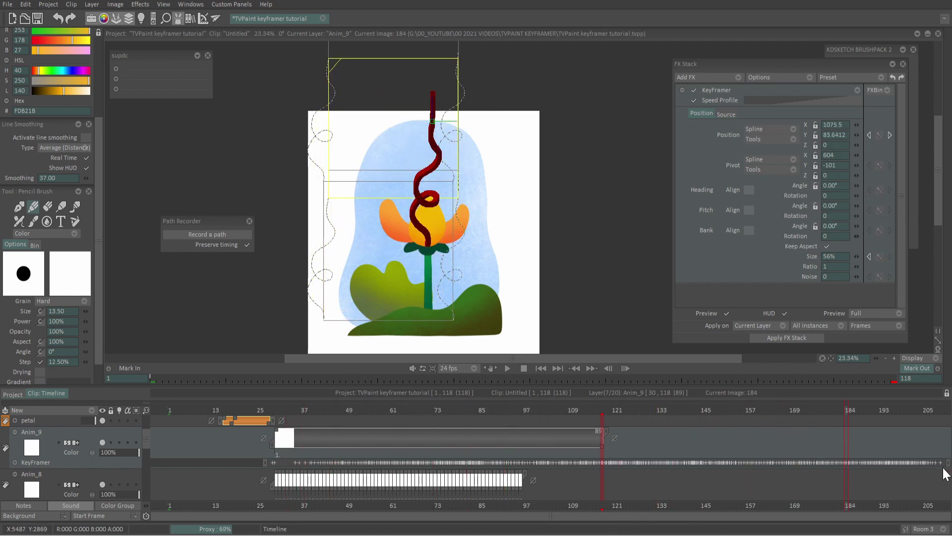
drag(948, 465, 602, 463)
Step: Play the clip from the first frame to check the pollen's motion, and apply the FX stack to the current layer
click(540, 369)
click(507, 369)
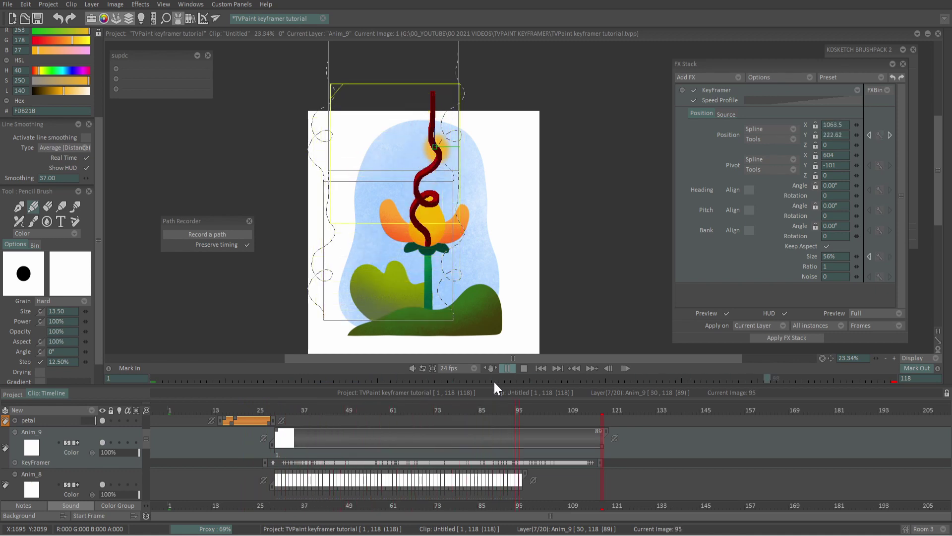
click(525, 369)
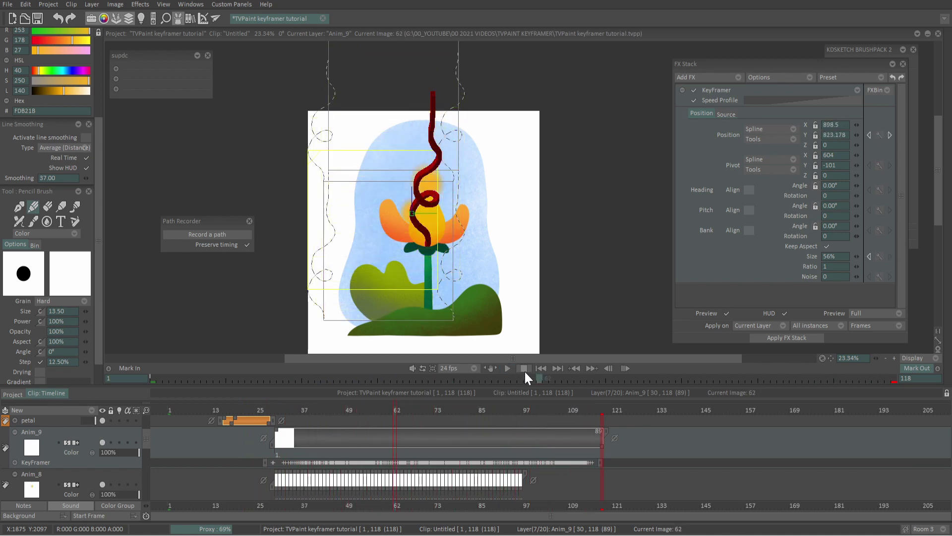
click(816, 337)
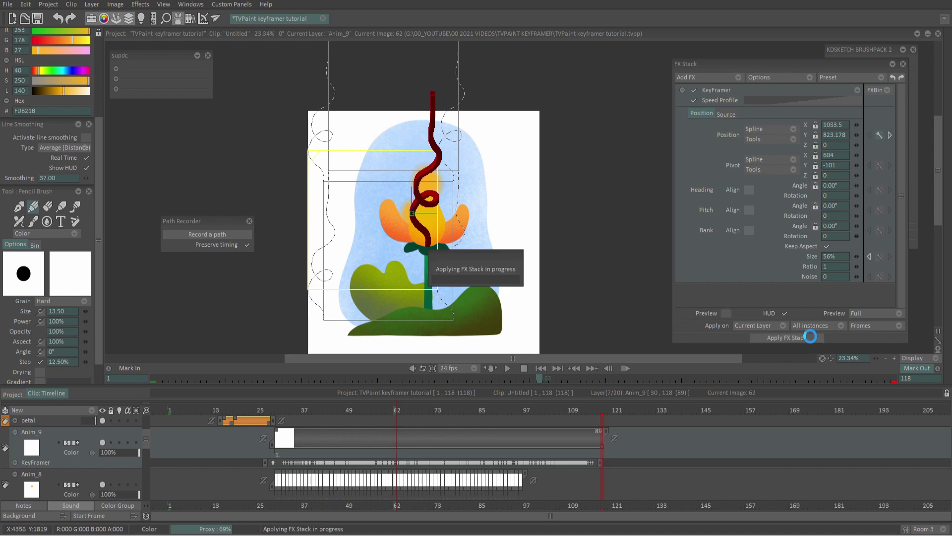